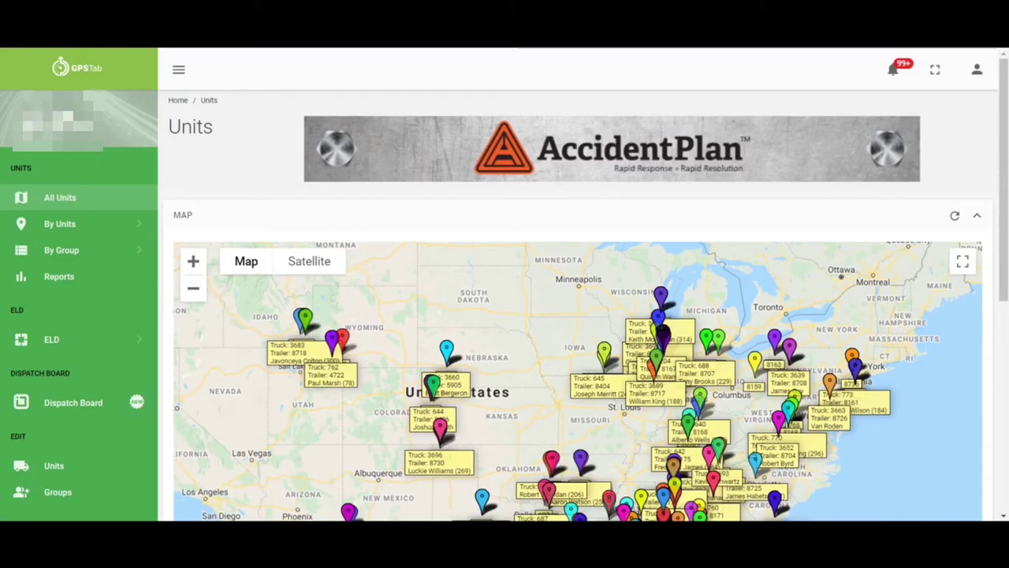
Look over the unit type filter options and search the units list for part of a driver's name
scroll(552, 240, down, 2)
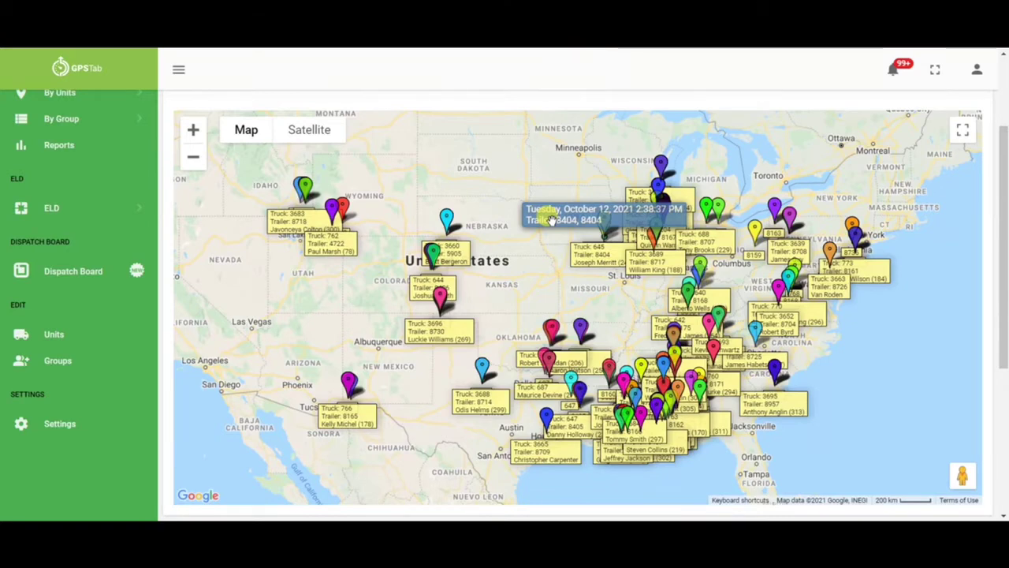
scroll(549, 225, down, 2)
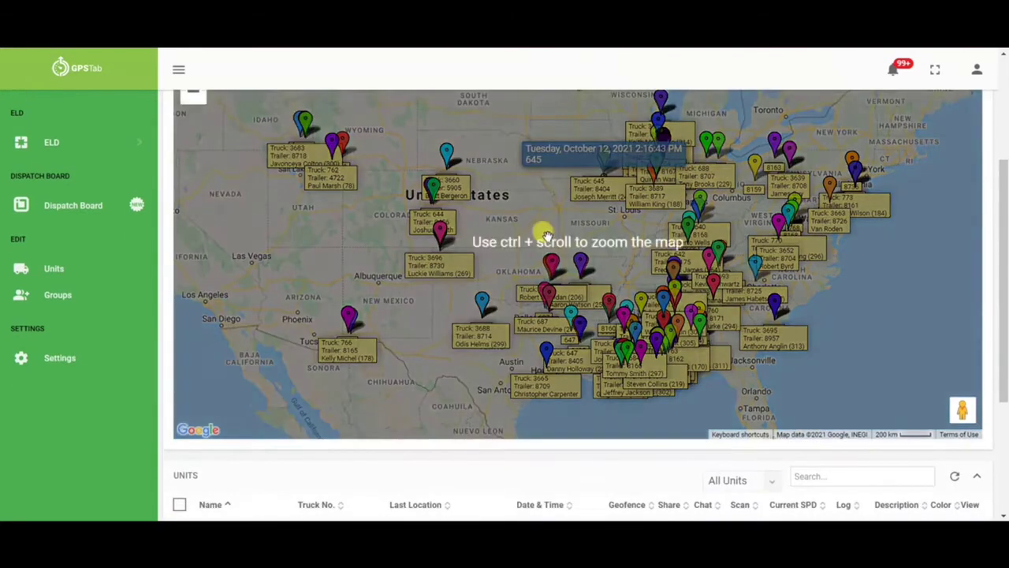
scroll(547, 235, down, 1)
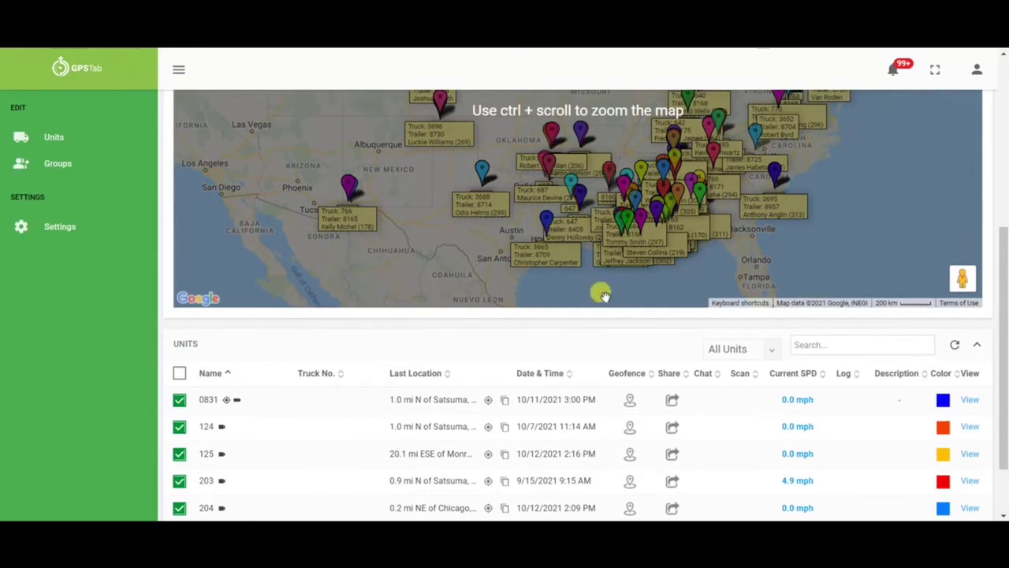
scroll(602, 291, down, 1)
scroll(604, 300, down, 2)
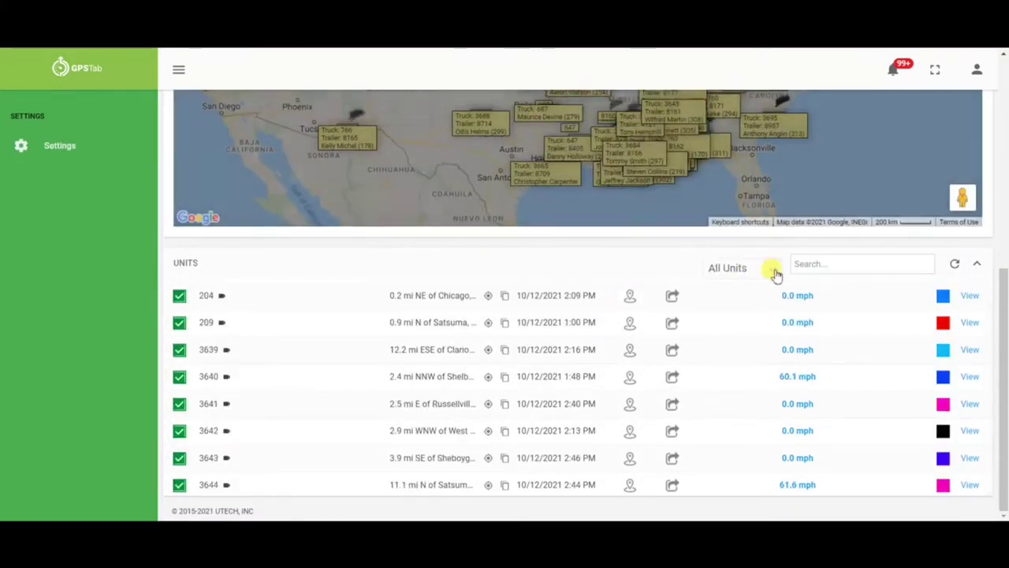
click(773, 269)
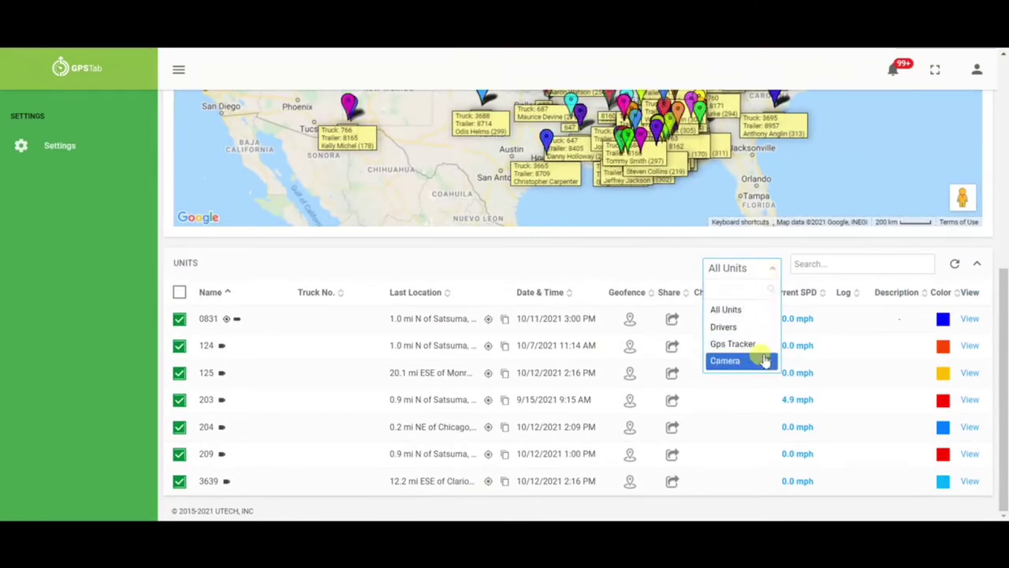
click(820, 265)
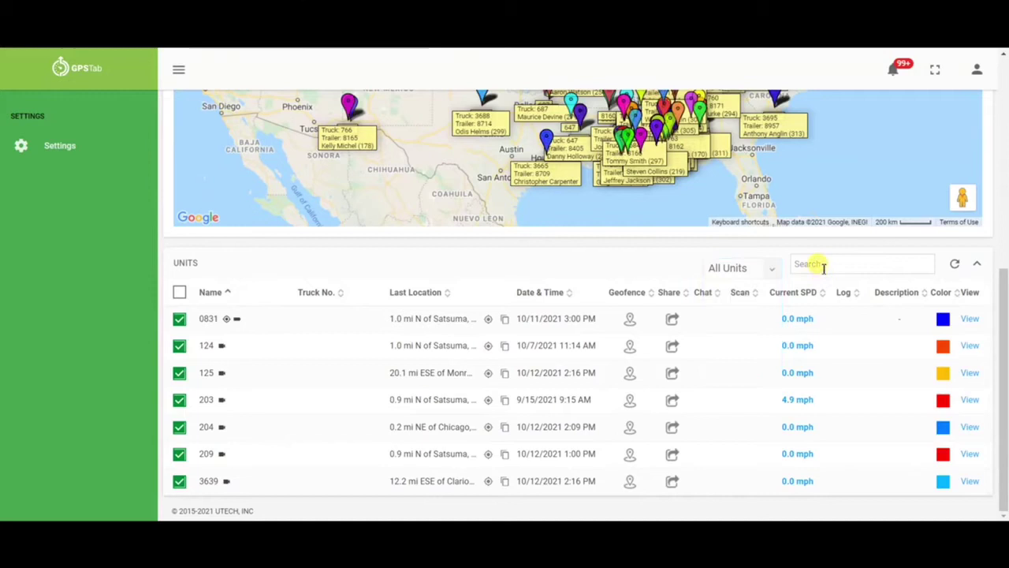
text(mich)
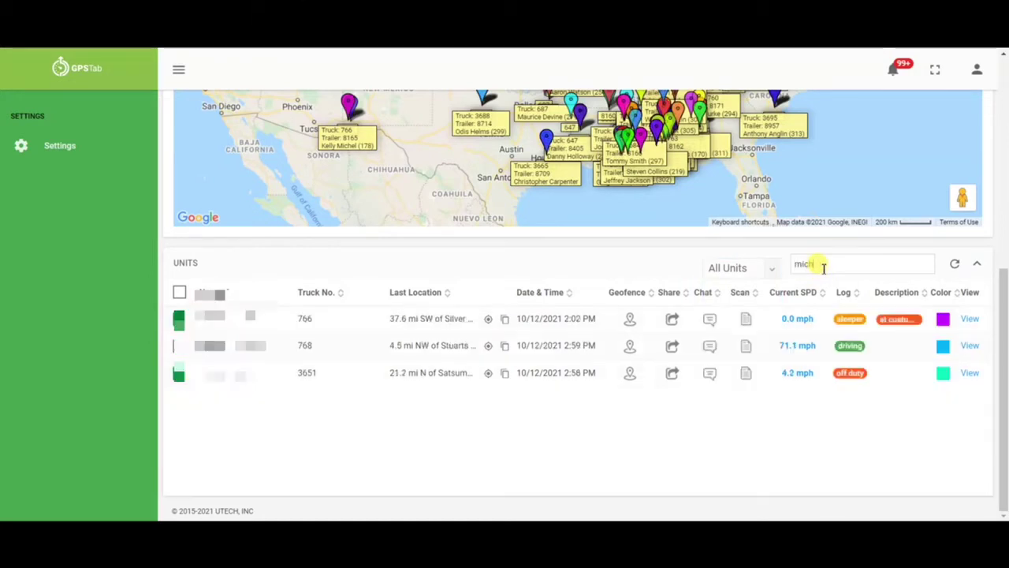
Open the geofence form for truck 3651, review its required fields and radius setting, and cancel it
click(631, 378)
click(675, 377)
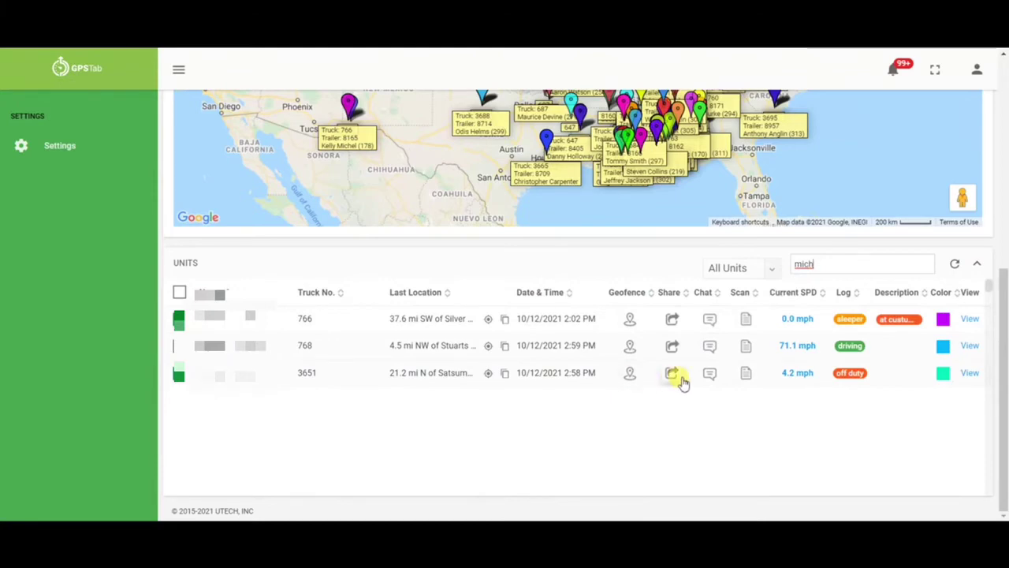
click(631, 375)
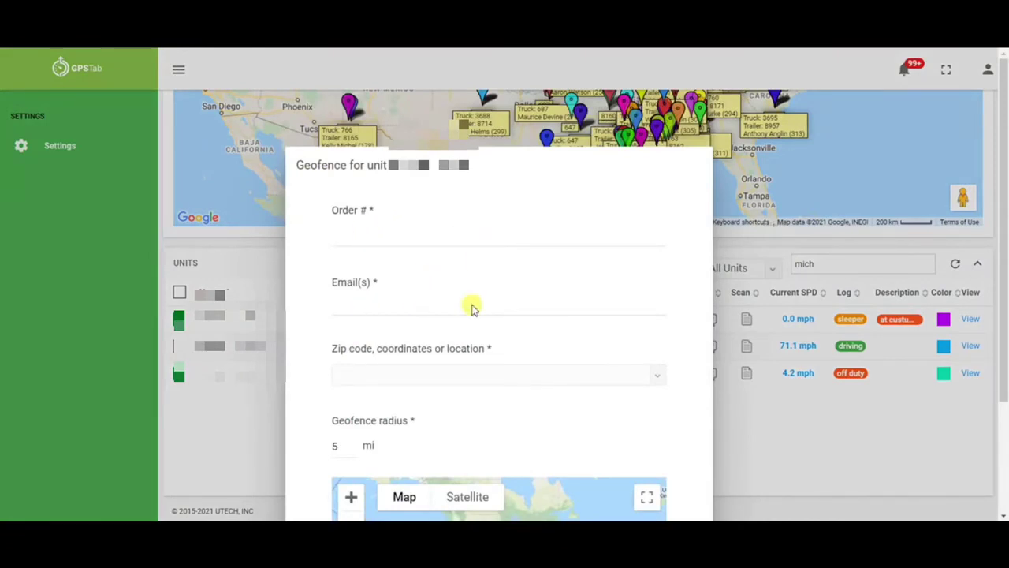
scroll(472, 308, down, 1)
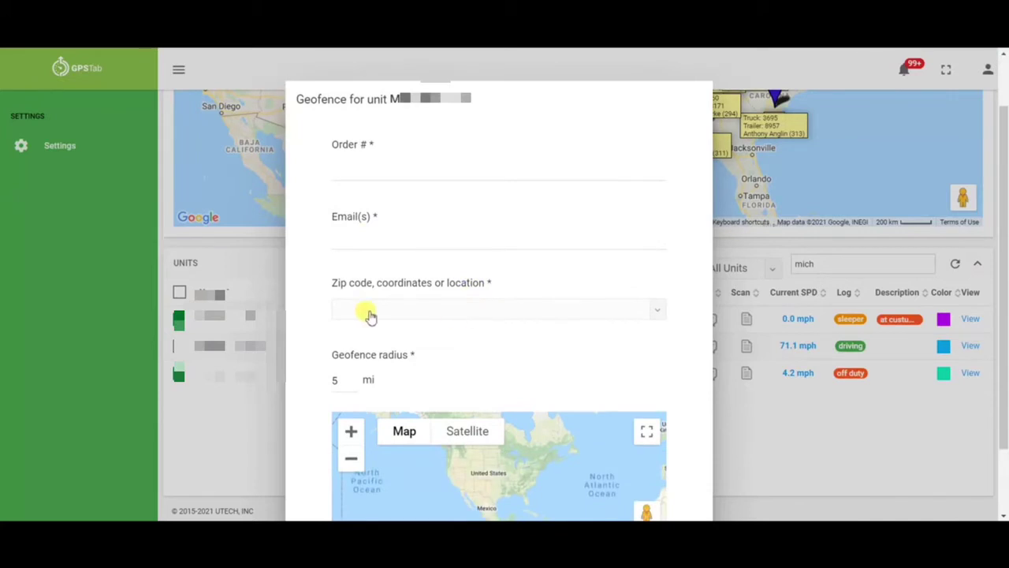
scroll(507, 311, down, 1)
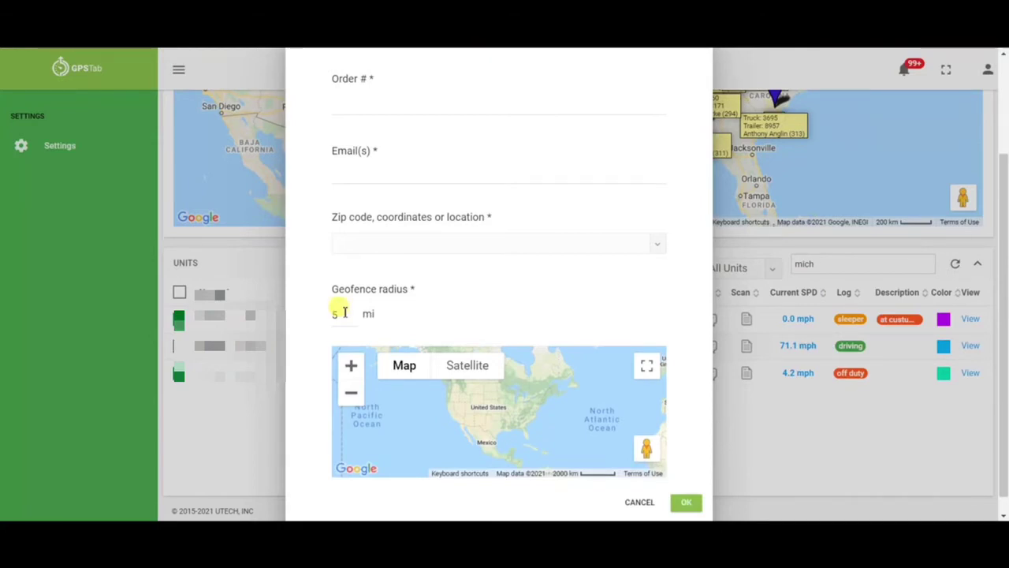
scroll(484, 317, up, 1)
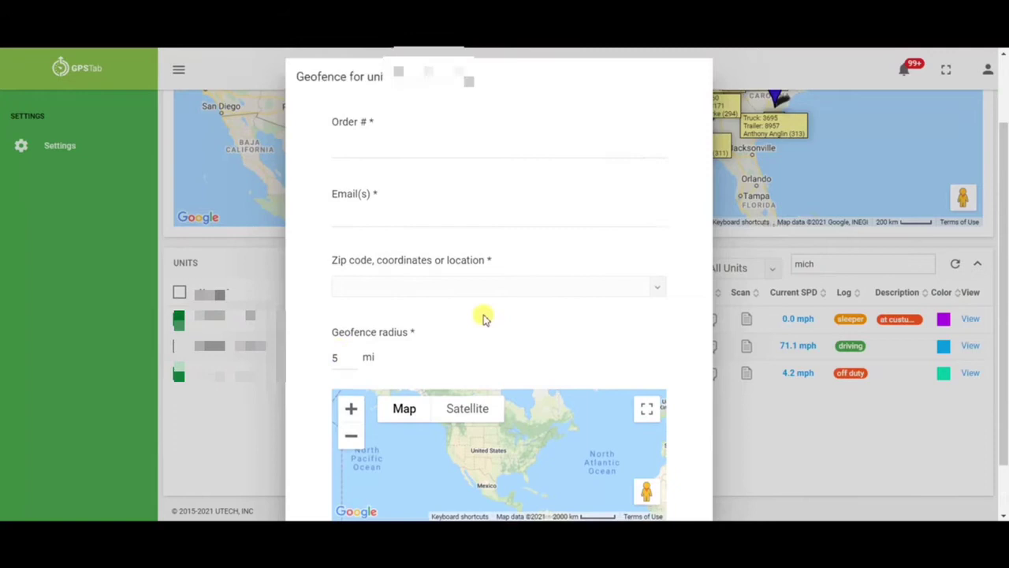
scroll(544, 331, down, 1)
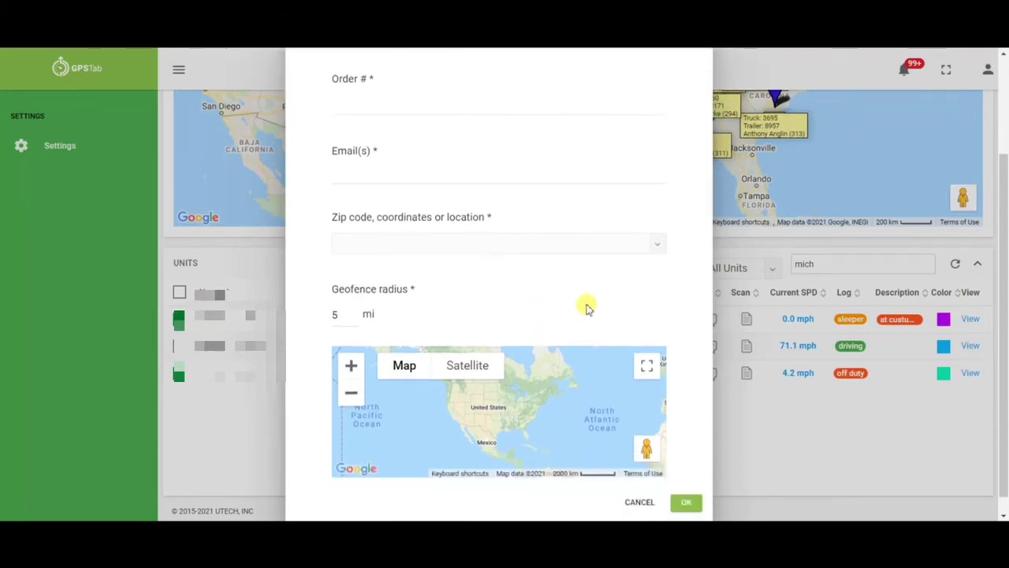
click(633, 504)
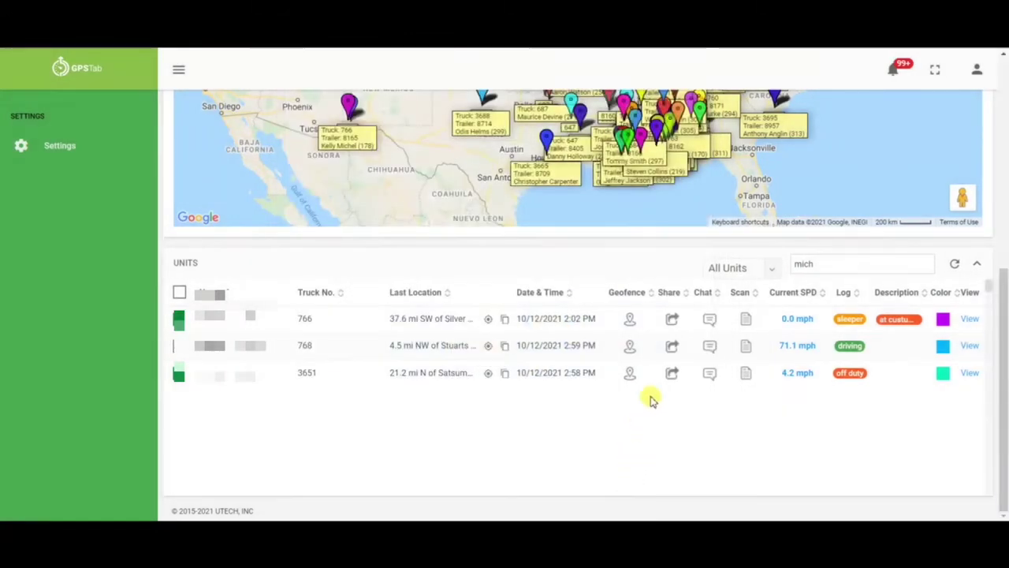
Open the share form for truck 3651, review its fields and duration options, and cancel it
click(671, 375)
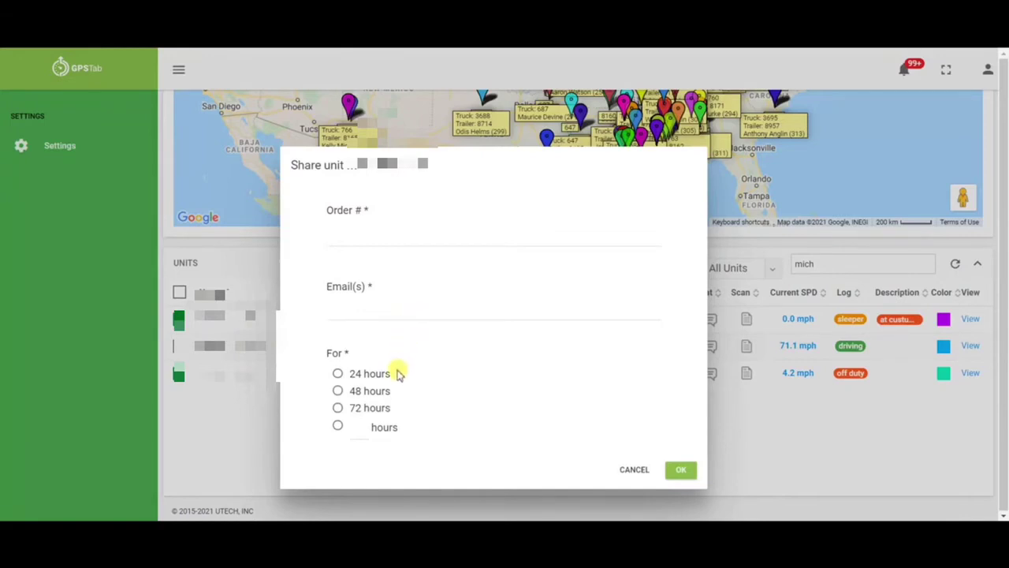
click(339, 408)
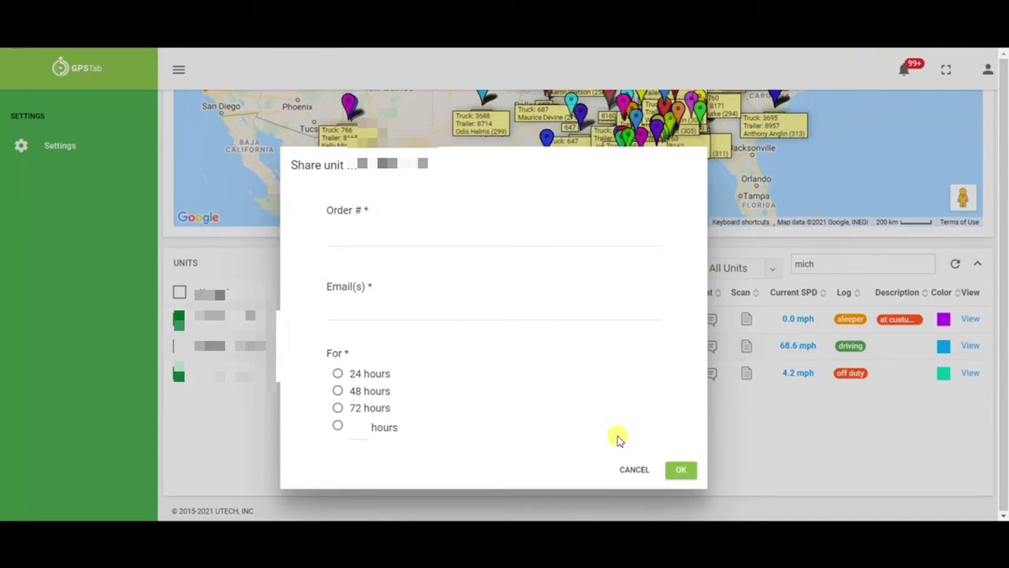
click(631, 469)
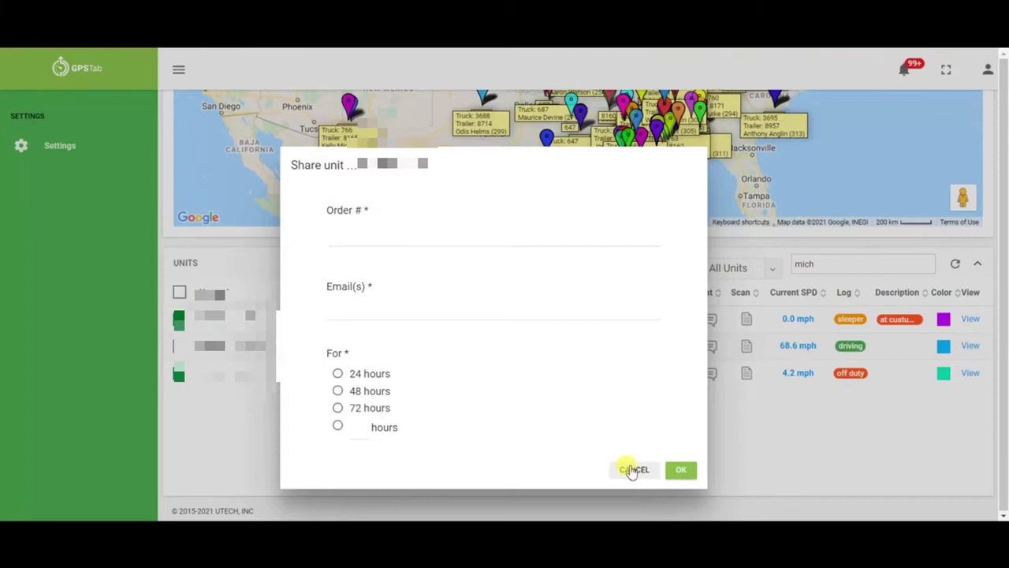
click(631, 470)
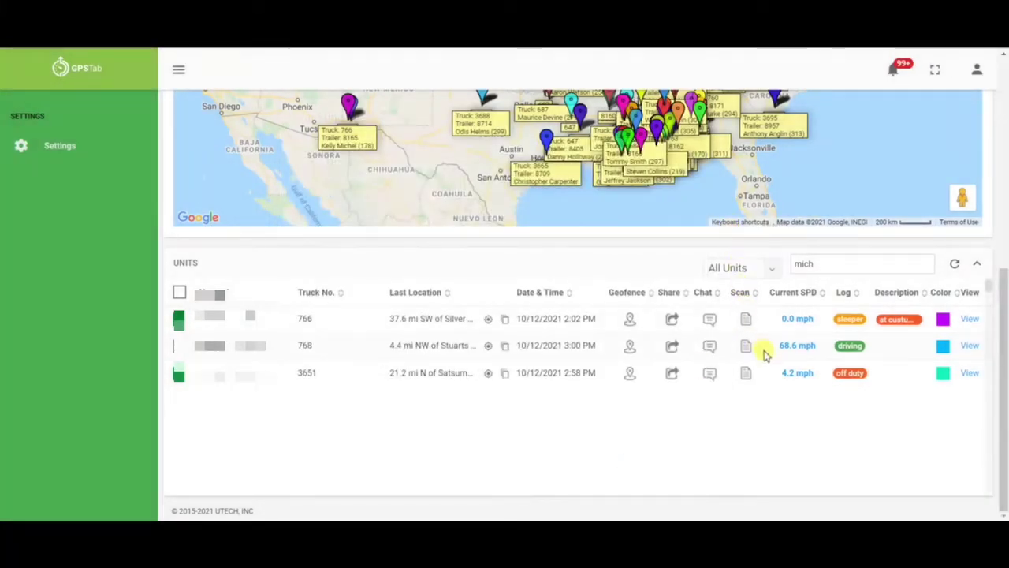
Open the detail page of truck 3651 with the date range set to Last 24 Hours
click(971, 374)
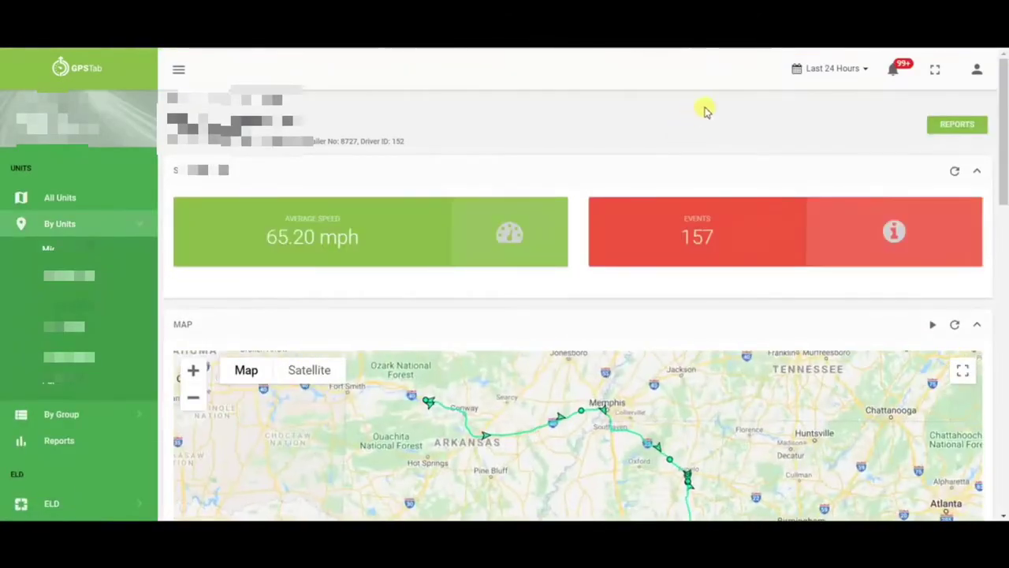
click(824, 69)
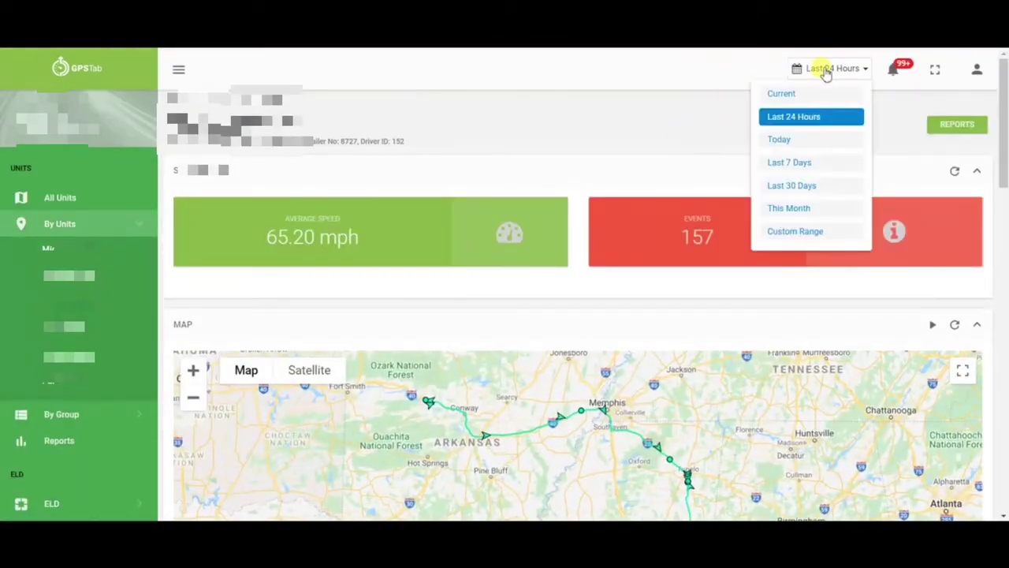
click(794, 122)
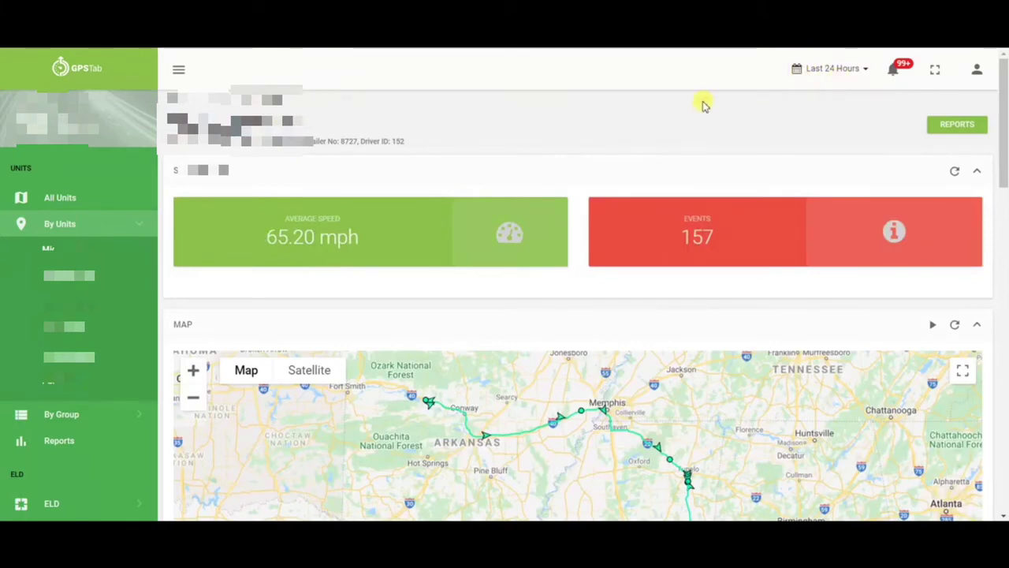
Examine truck 3651's route map, current location, check-in status, chat, paperwork and events sections
scroll(694, 105, down, 2)
scroll(678, 105, down, 1)
mouse_move(441, 180)
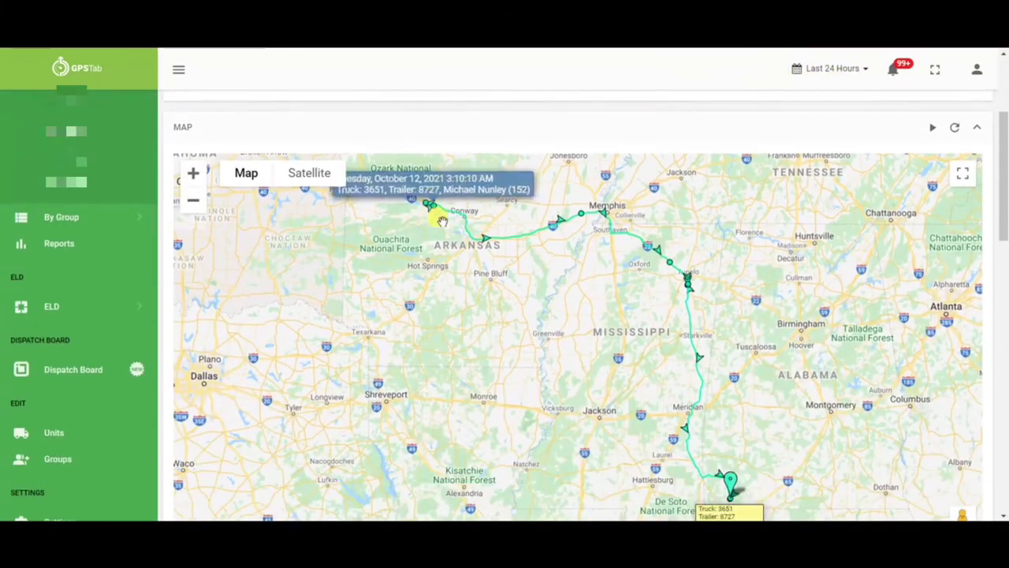
scroll(709, 276, down, 2)
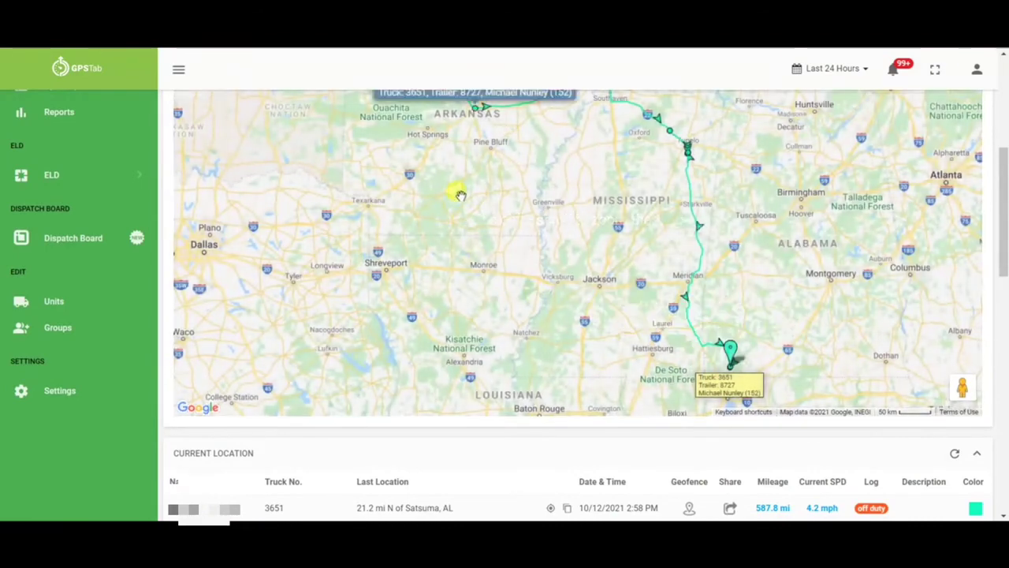
scroll(554, 228, down, 4)
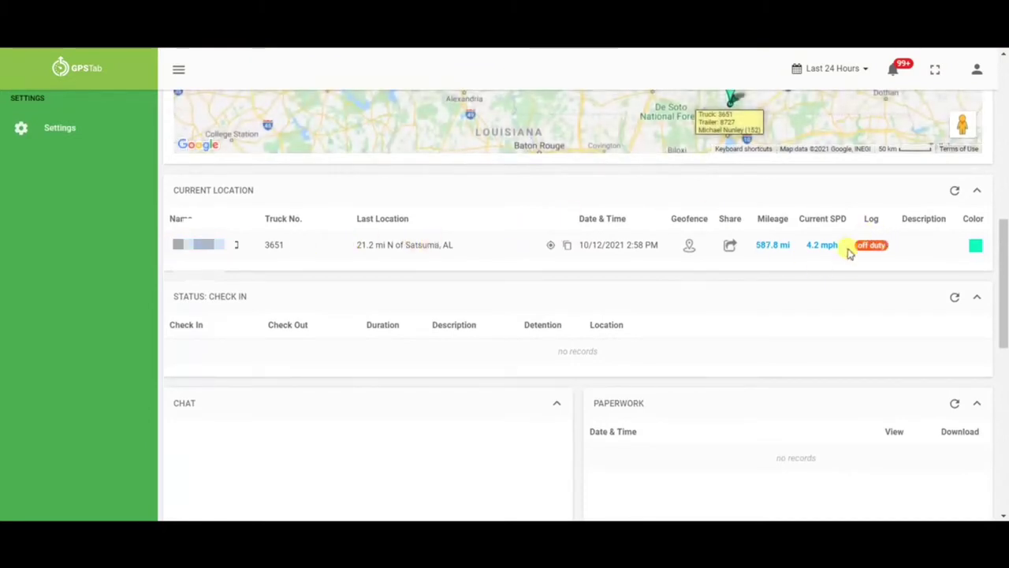
scroll(794, 187, down, 2)
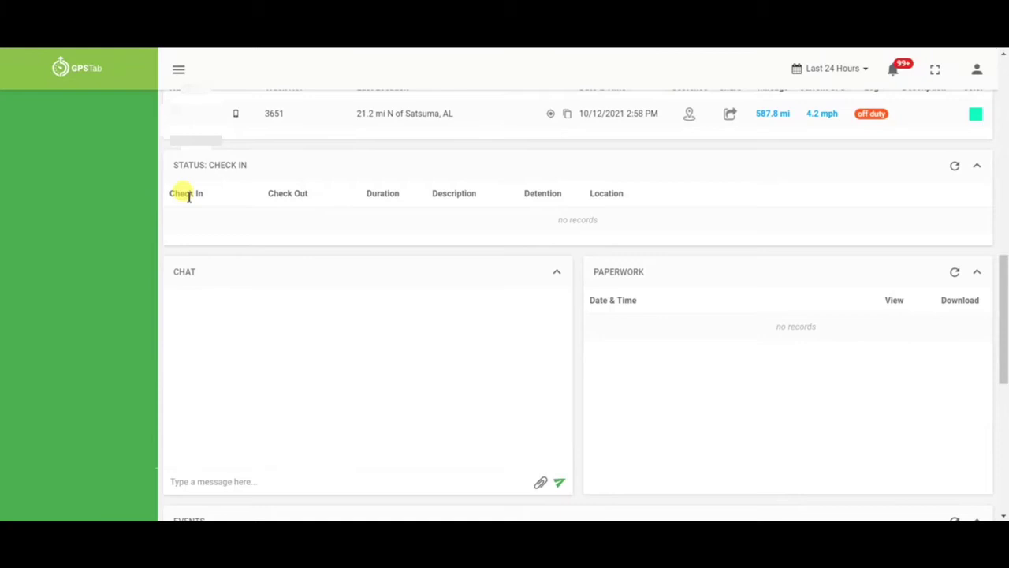
scroll(378, 154, down, 3)
scroll(402, 211, up, 1)
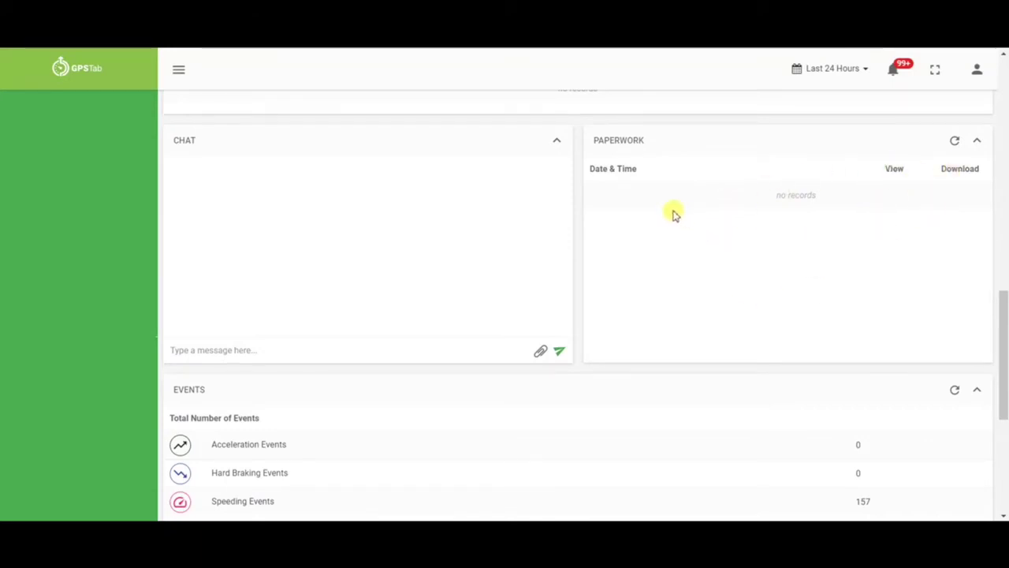
scroll(783, 219, up, 2)
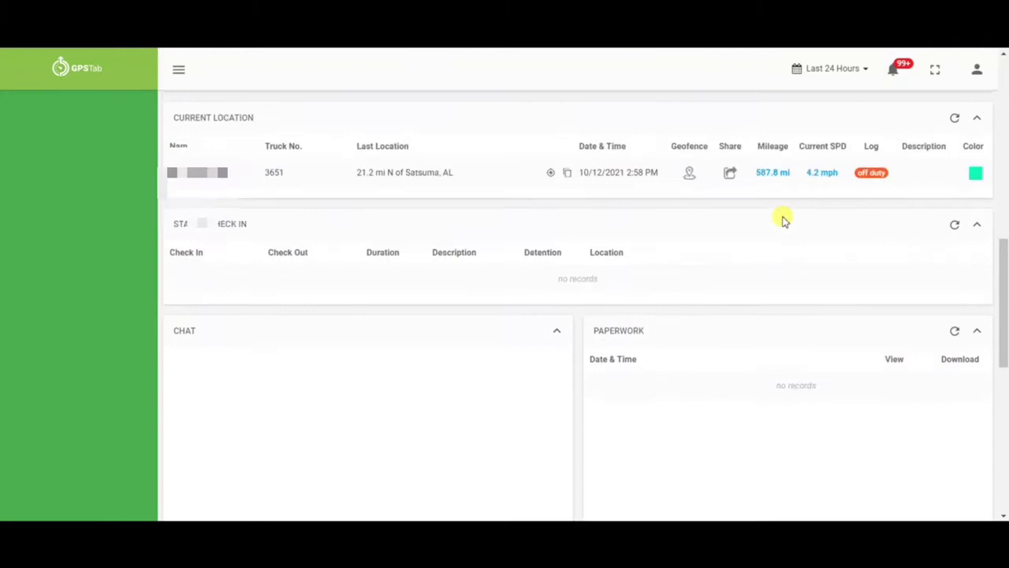
scroll(783, 219, up, 6)
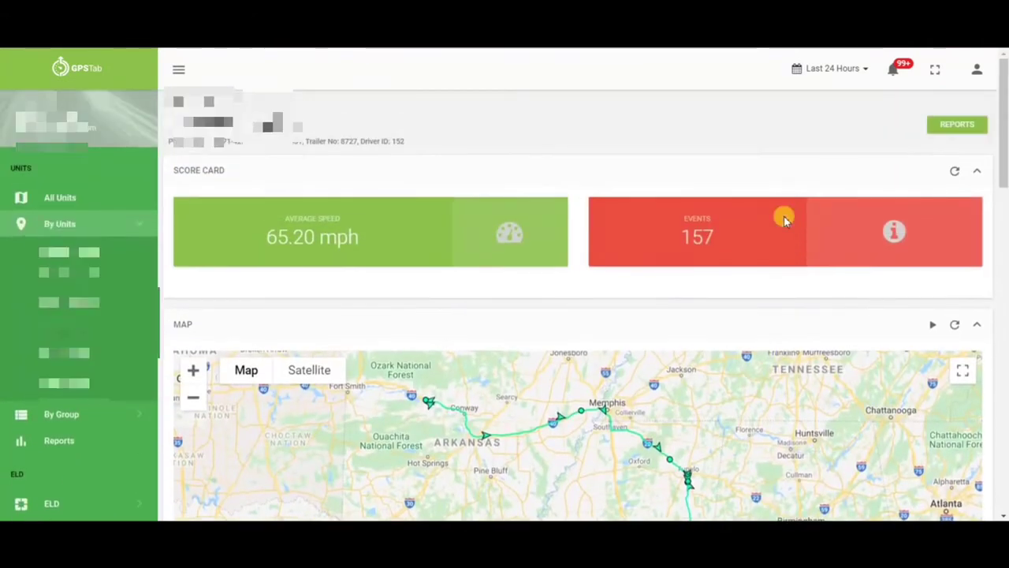
Generate a Last 24 Hours report for truck 3651 covering Status: Check In, Chat, Trip and Driving Habits
click(850, 73)
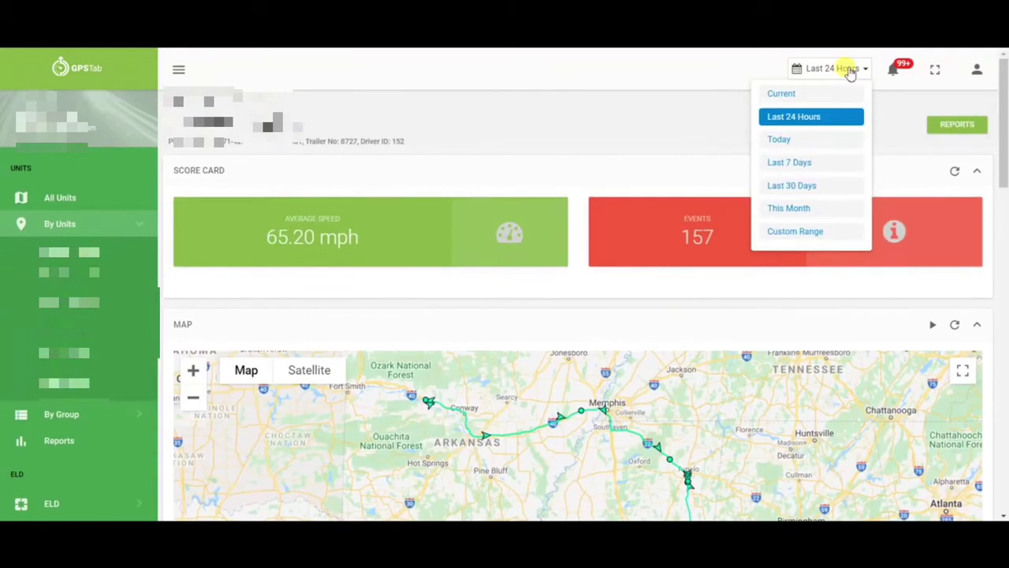
click(957, 125)
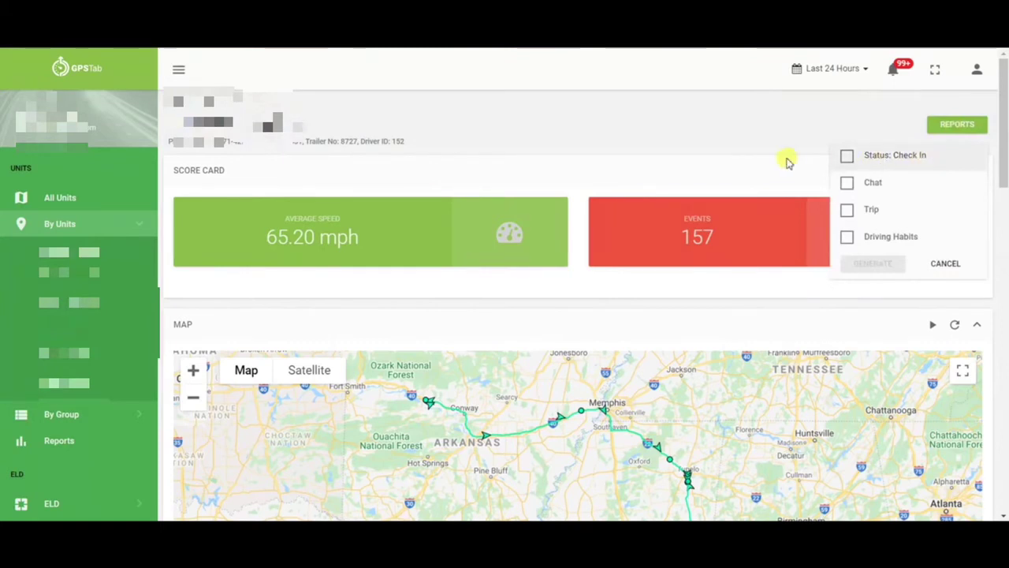
click(848, 157)
click(848, 184)
click(848, 211)
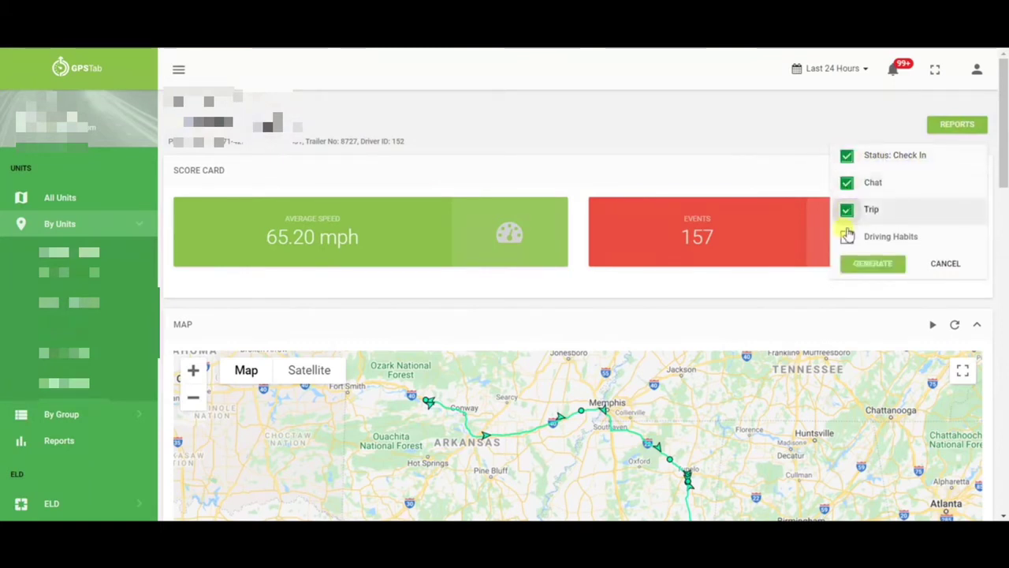
click(848, 238)
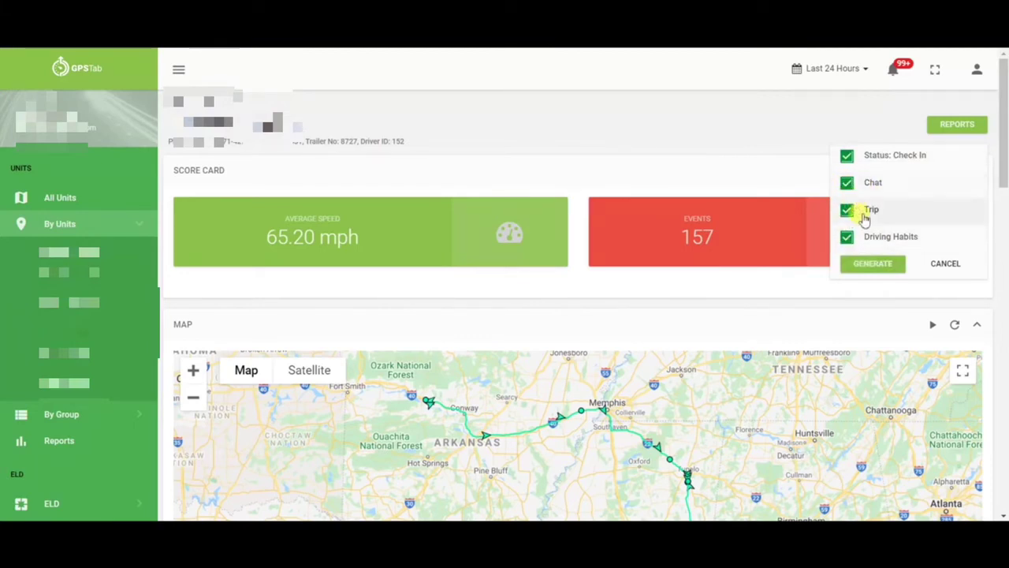
click(874, 265)
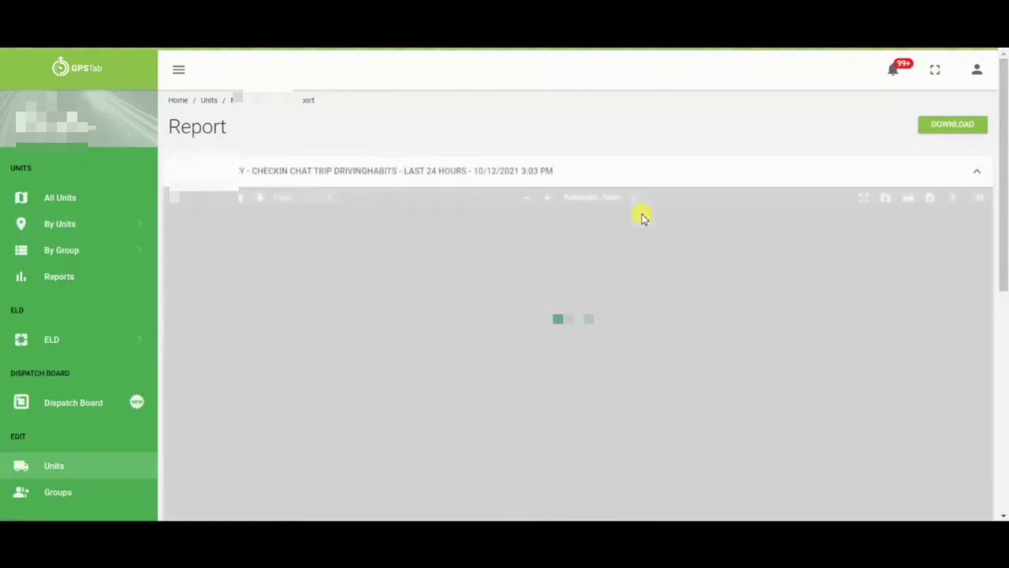
Examine truck 3651's unit report through its Status: Check In, Chat, Trip and Driving Habits sections
scroll(523, 176, down, 1)
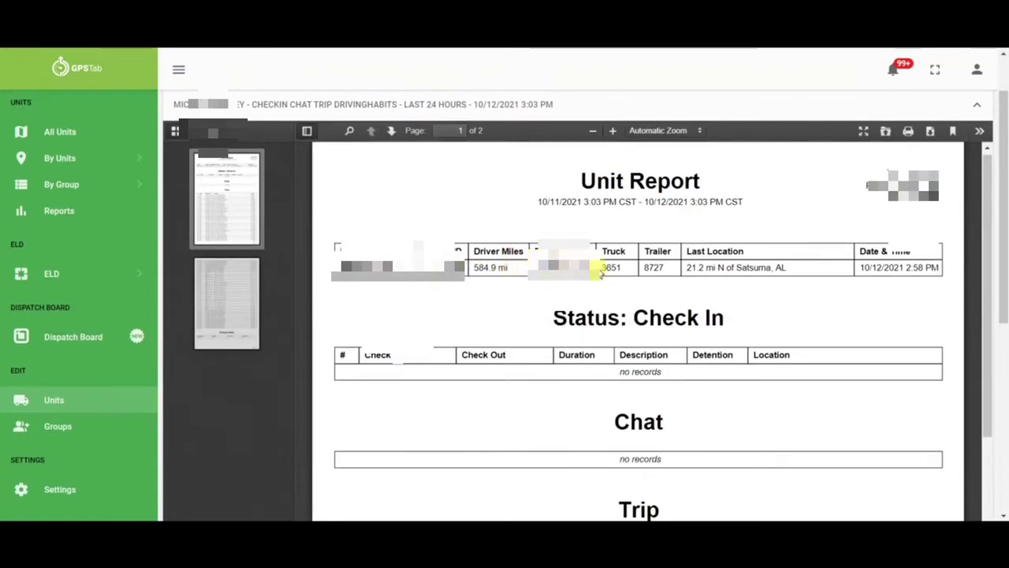
scroll(679, 268, down, 2)
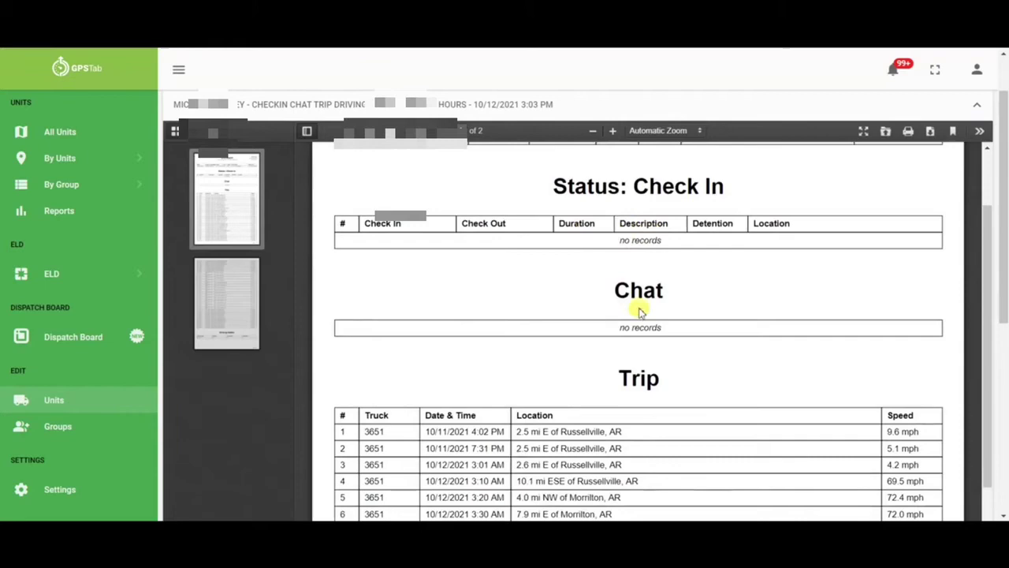
scroll(741, 276, down, 3)
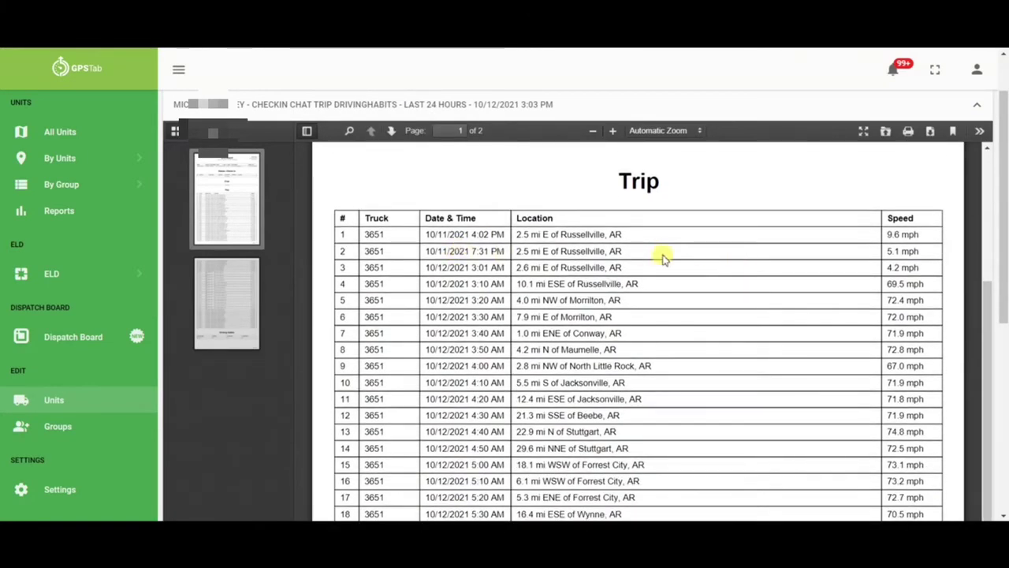
scroll(663, 259, down, 10)
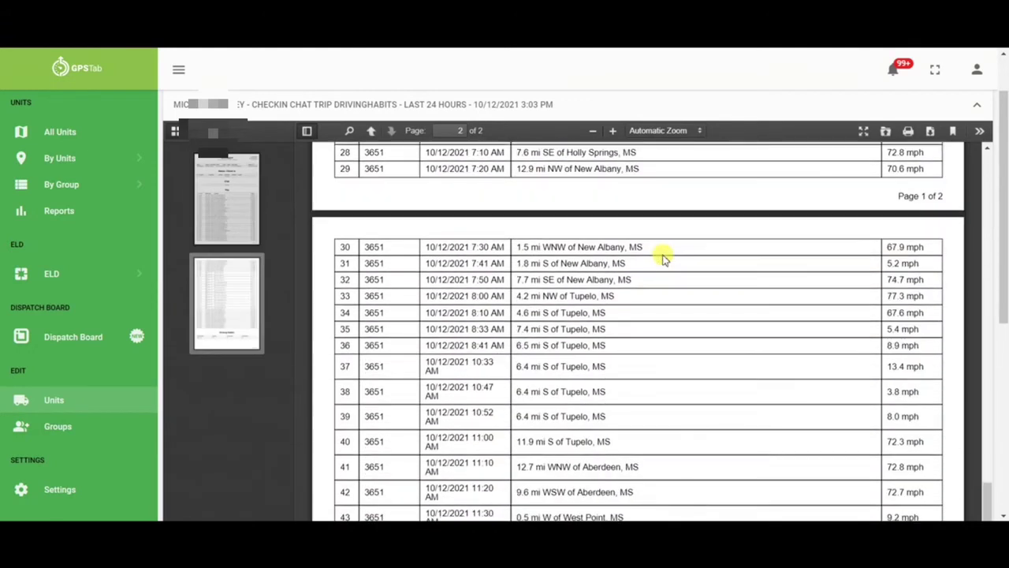
scroll(662, 258, down, 2)
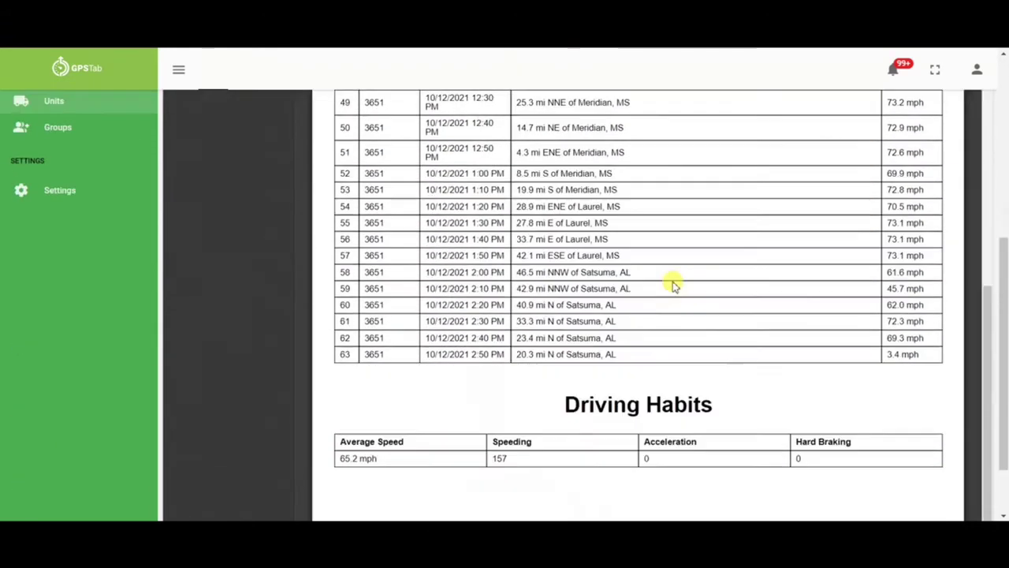
scroll(673, 283, down, 1)
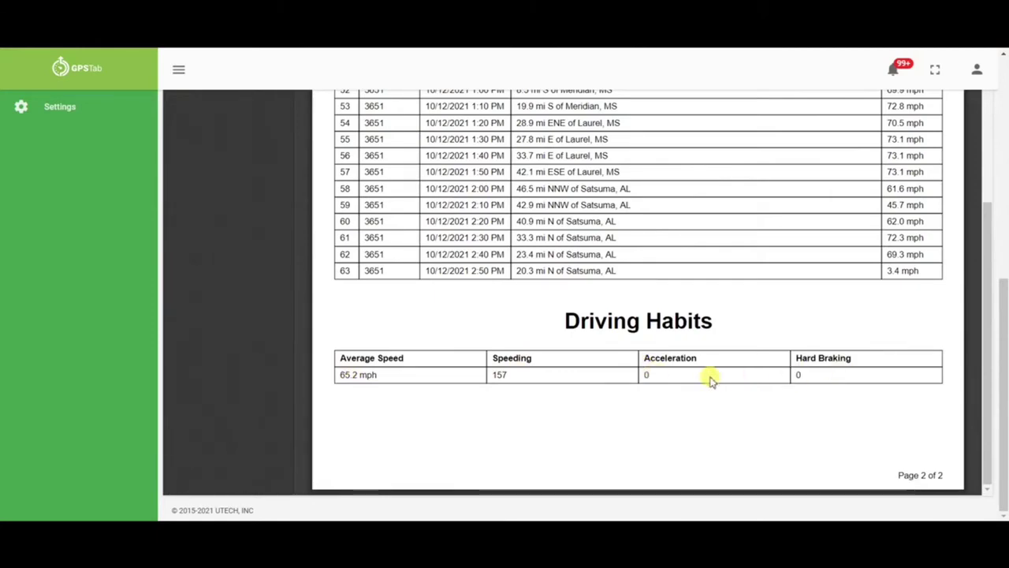
scroll(710, 378, up, 15)
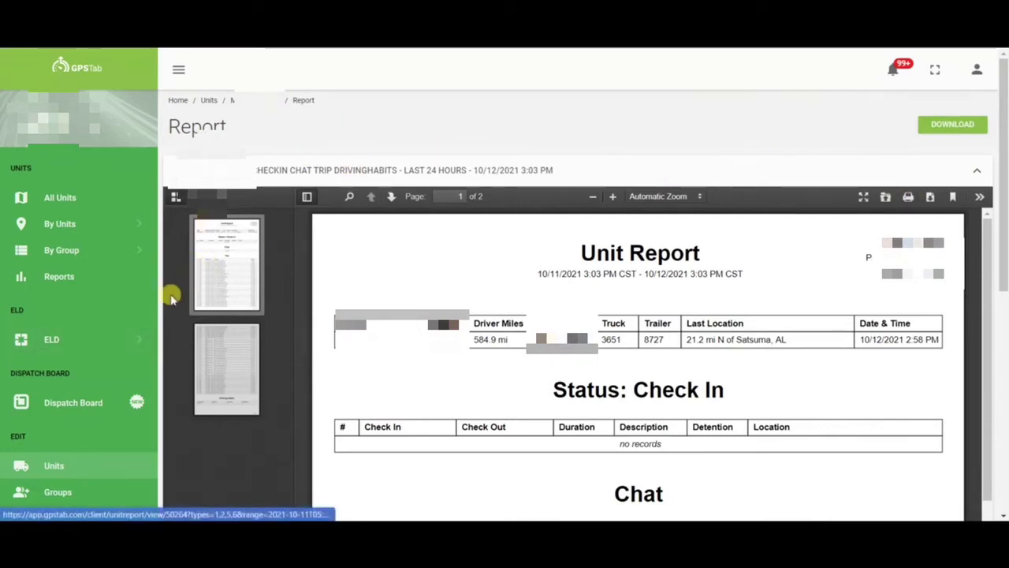
Open the ELD logs list covering all drivers and vehicles
click(86, 339)
scroll(86, 339, down, 1)
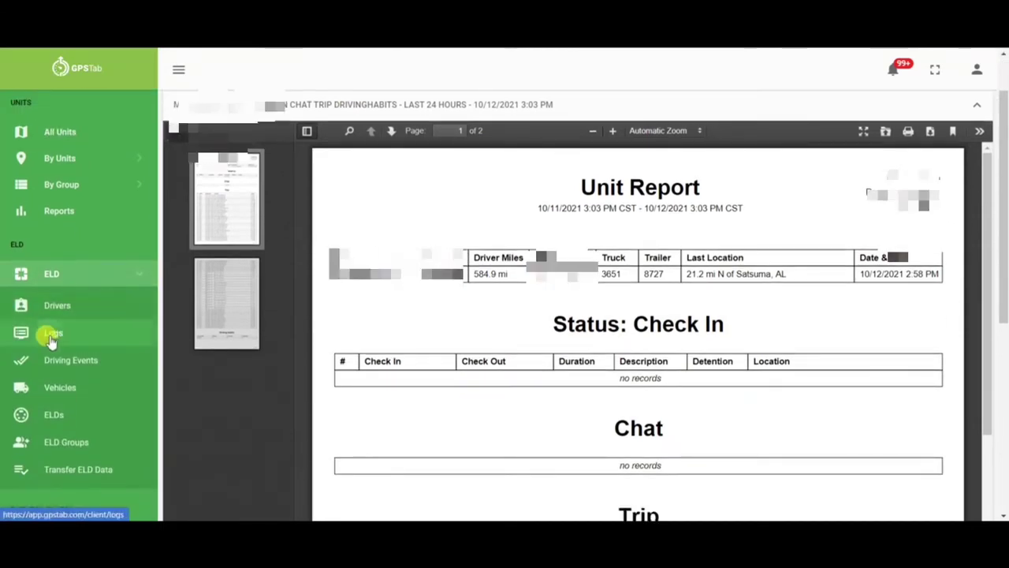
click(51, 336)
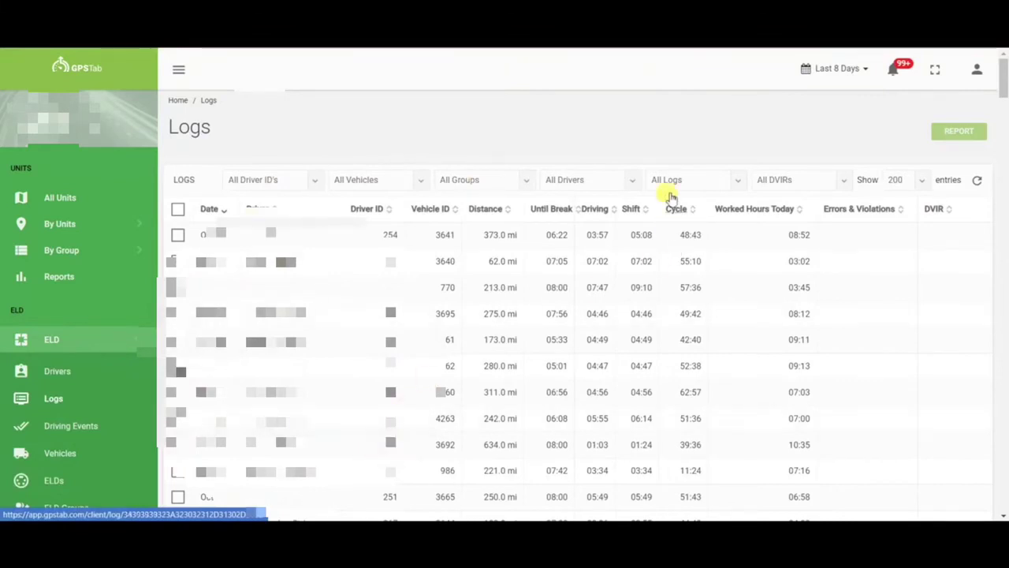
Review the driver and vehicle filter options of the logs list without changing either filter
click(588, 187)
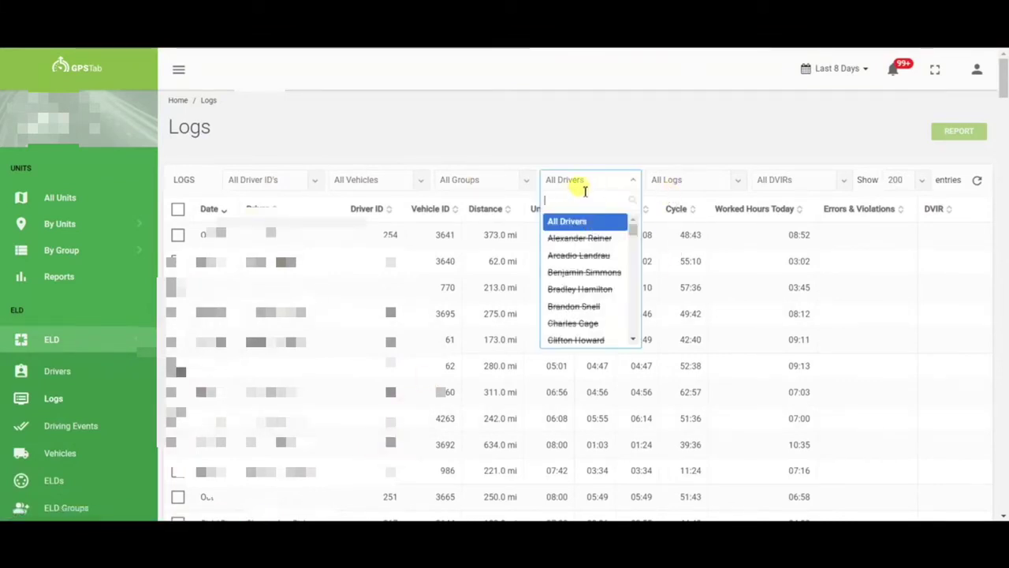
click(608, 181)
click(394, 186)
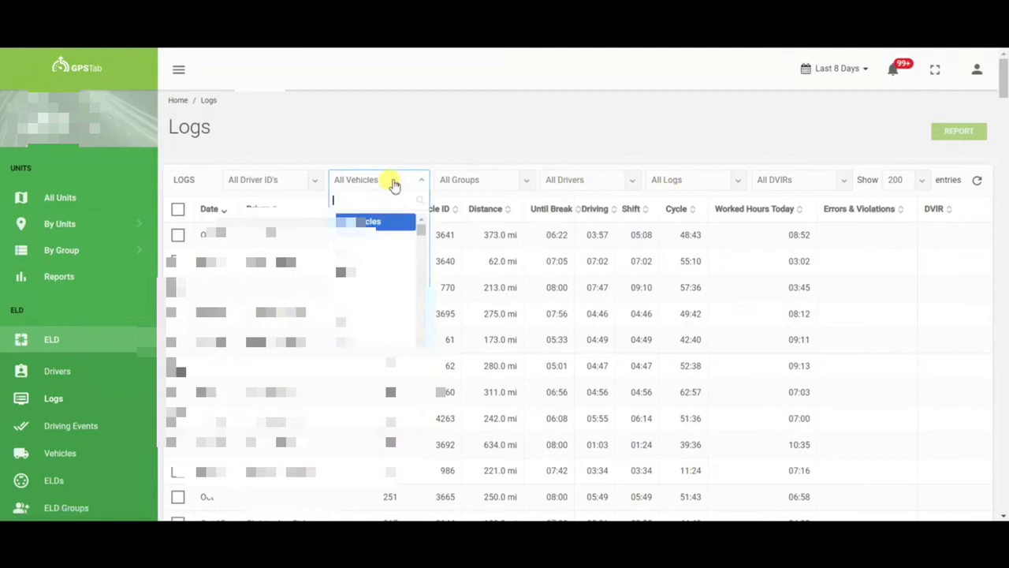
click(394, 183)
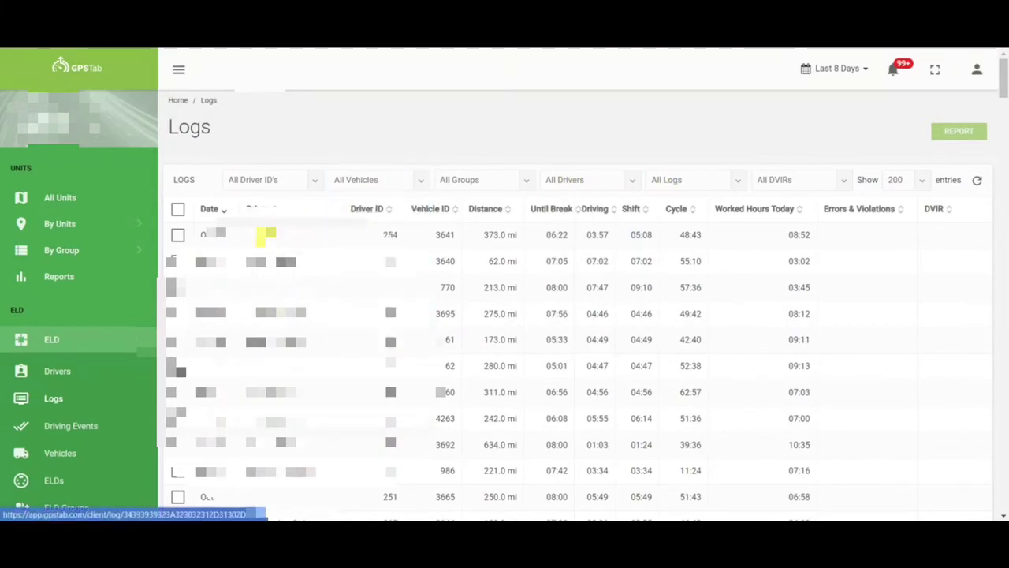
Open the October 12 log of the driver of vehicle 3641 and review its duty-status graph and first events
click(266, 234)
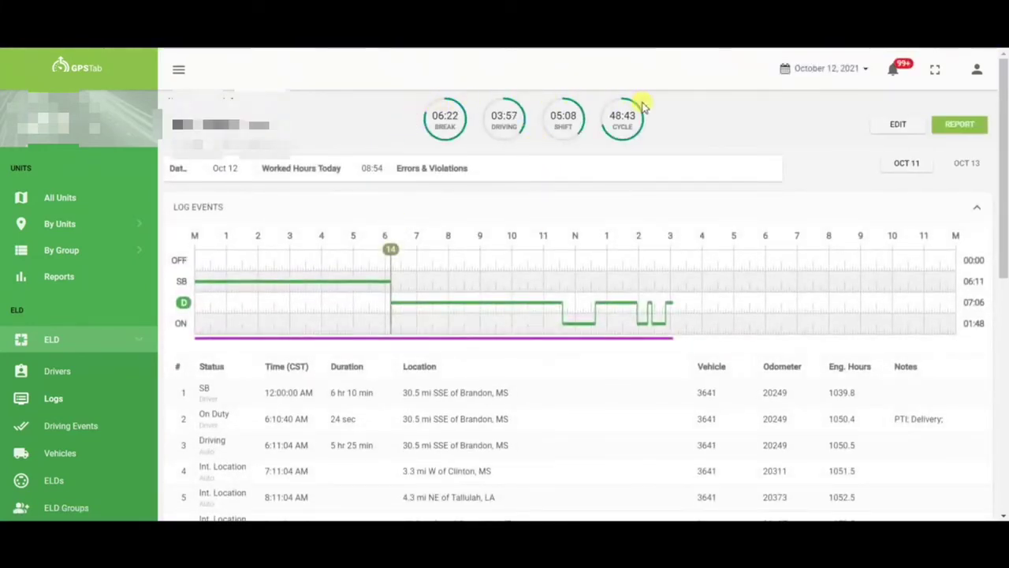
scroll(450, 150, down, 1)
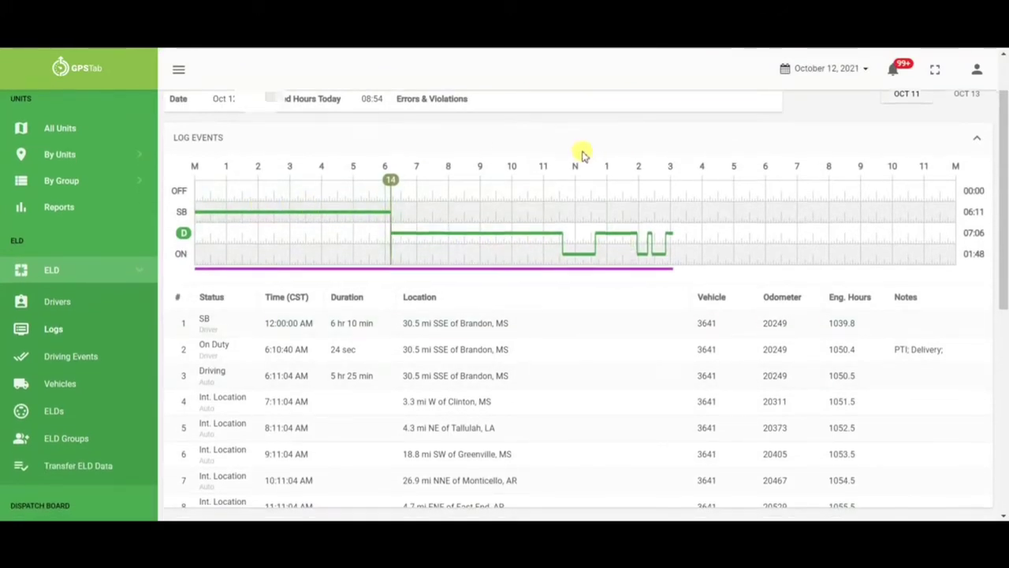
scroll(513, 190, down, 1)
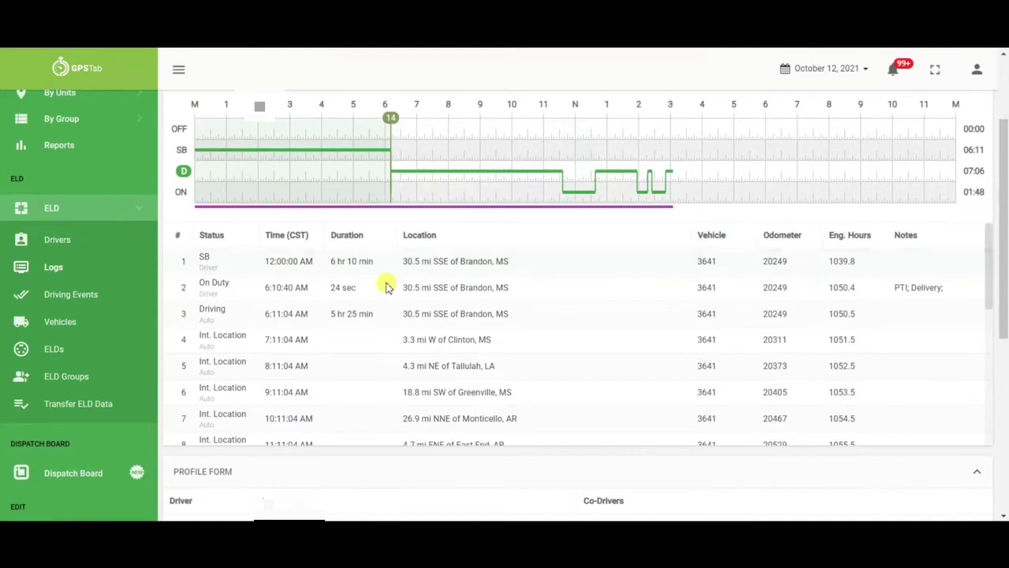
scroll(387, 284, down, 1)
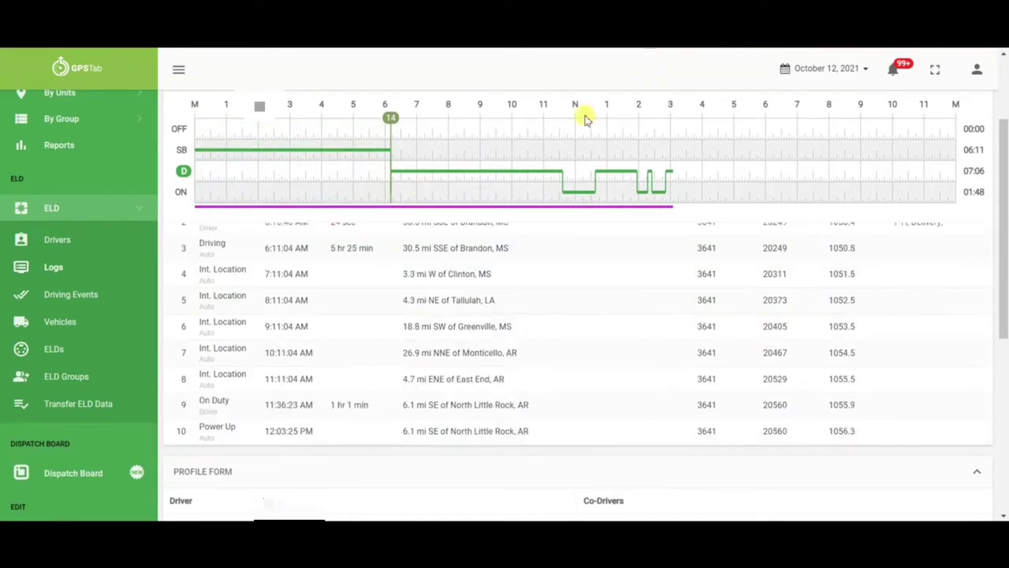
scroll(339, 280, up, 1)
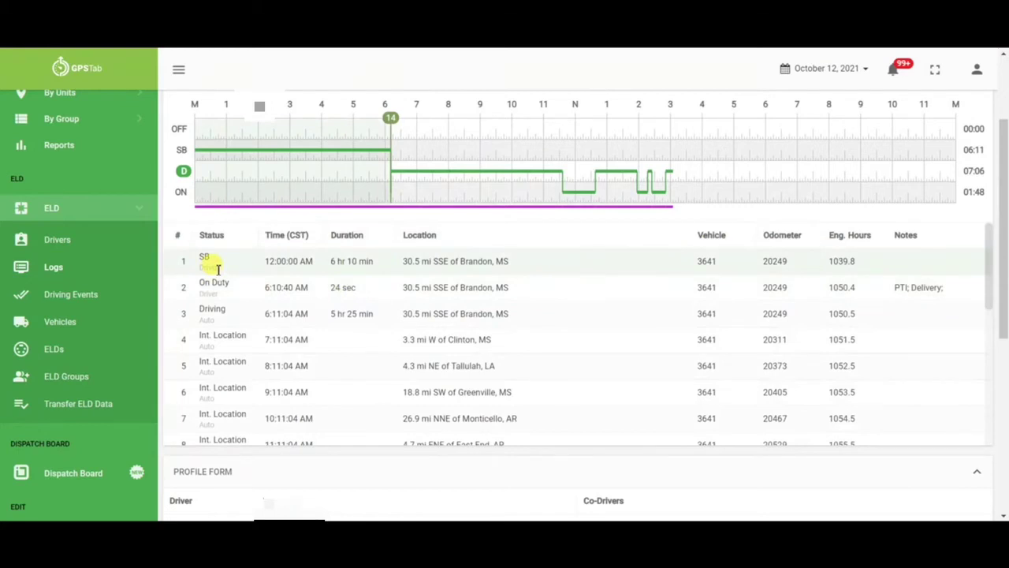
Examine the log events of vehicle 3641, comparing driver-entered and automatic statuses down to the last event
drag(218, 268, 198, 272)
scroll(207, 268, down, 1)
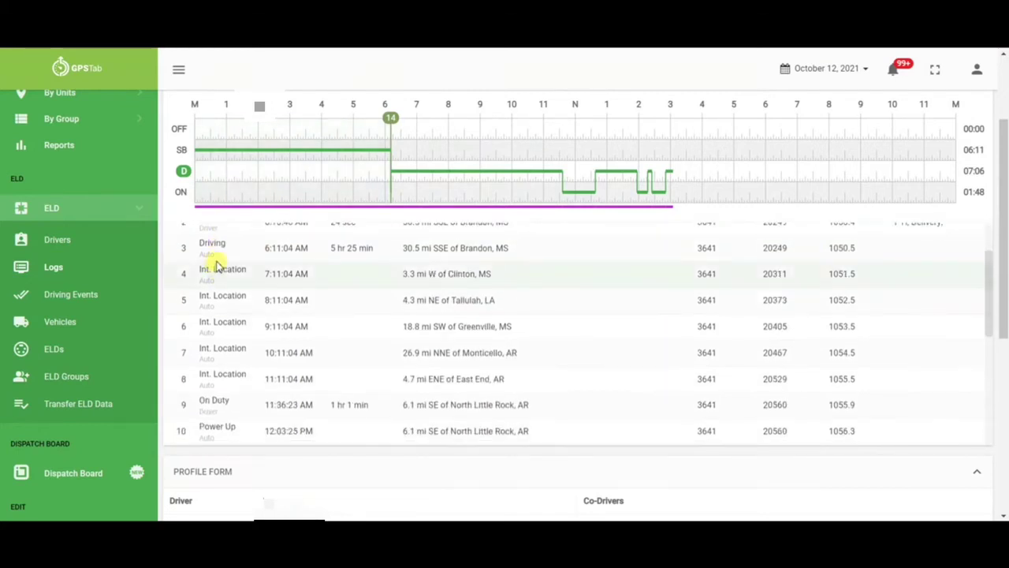
drag(217, 261, 203, 264)
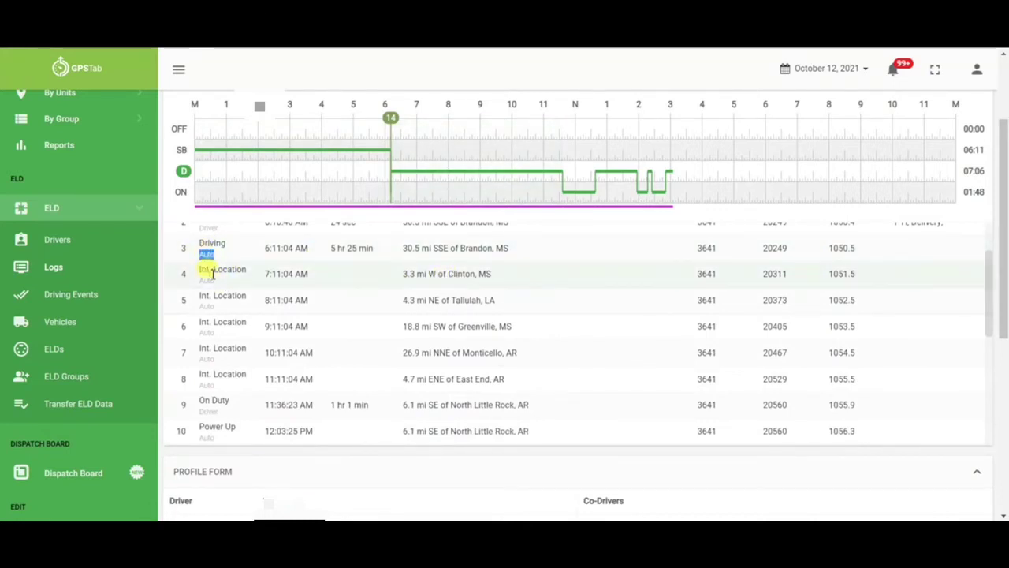
scroll(212, 272, down, 5)
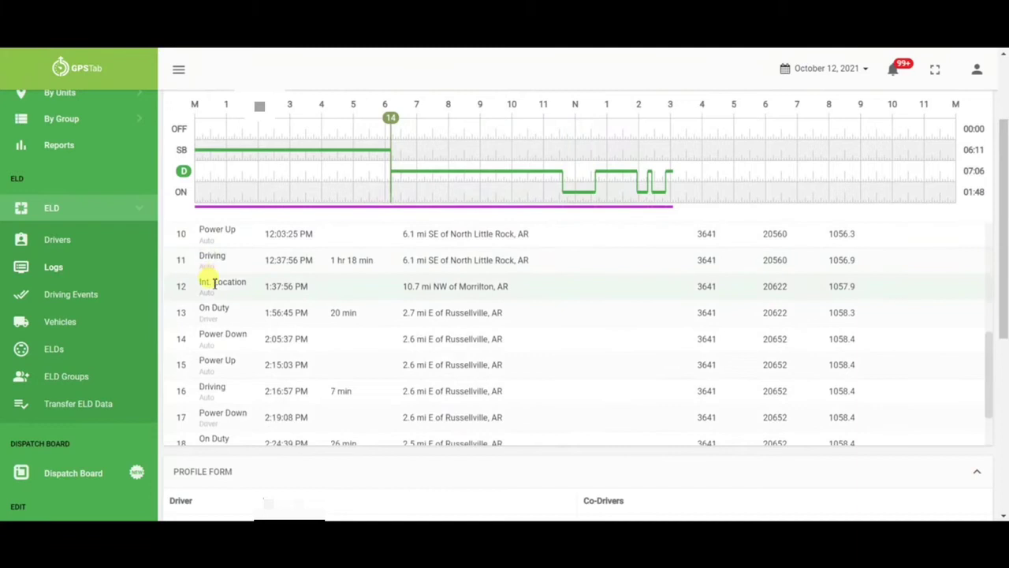
scroll(212, 282, down, 5)
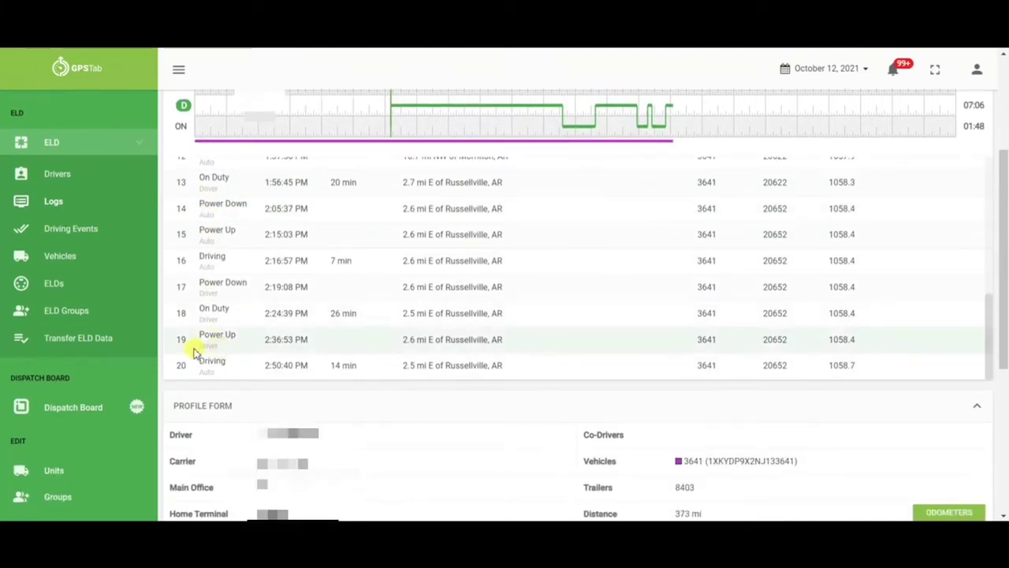
scroll(597, 387, up, 3)
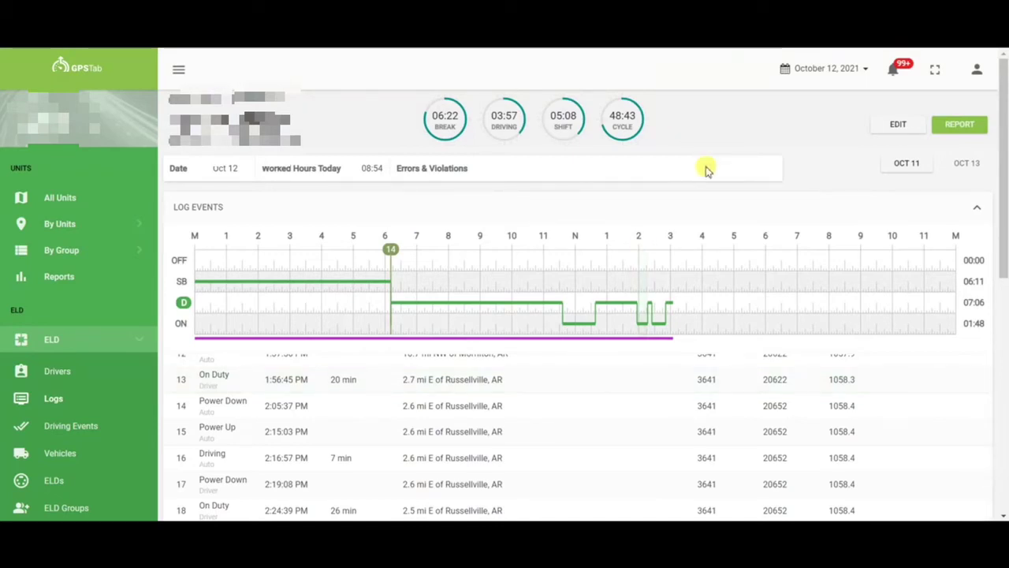
scroll(687, 214, down, 3)
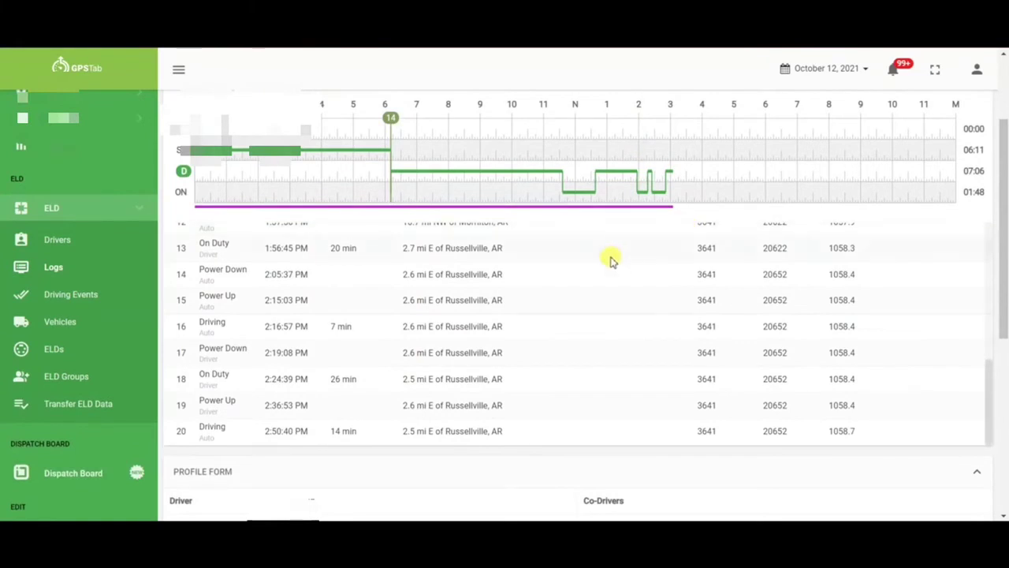
scroll(678, 276, up, 10)
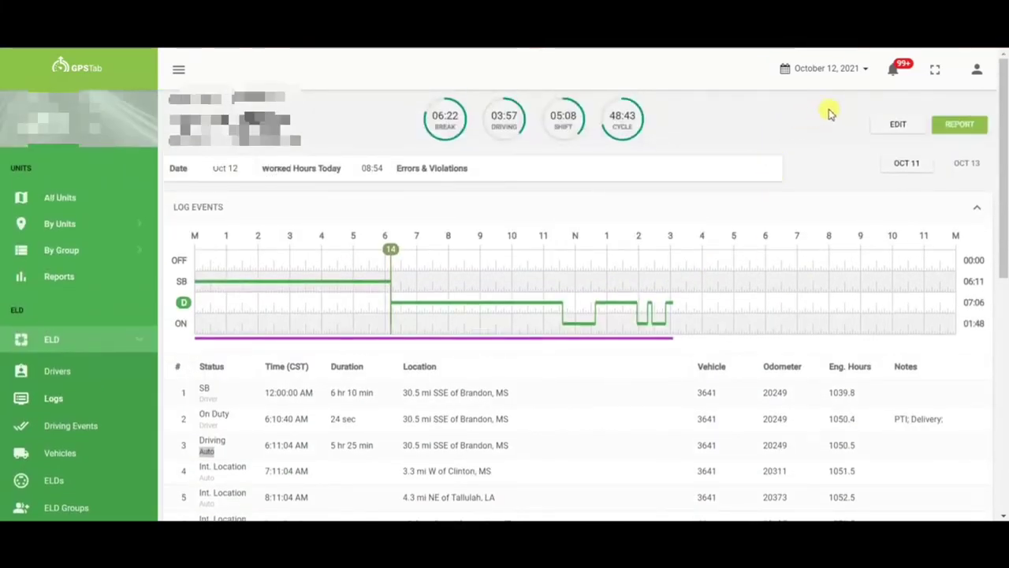
Start inserting a duty status in the October 12 log, with its period ending at 8:01:00 AM
click(898, 124)
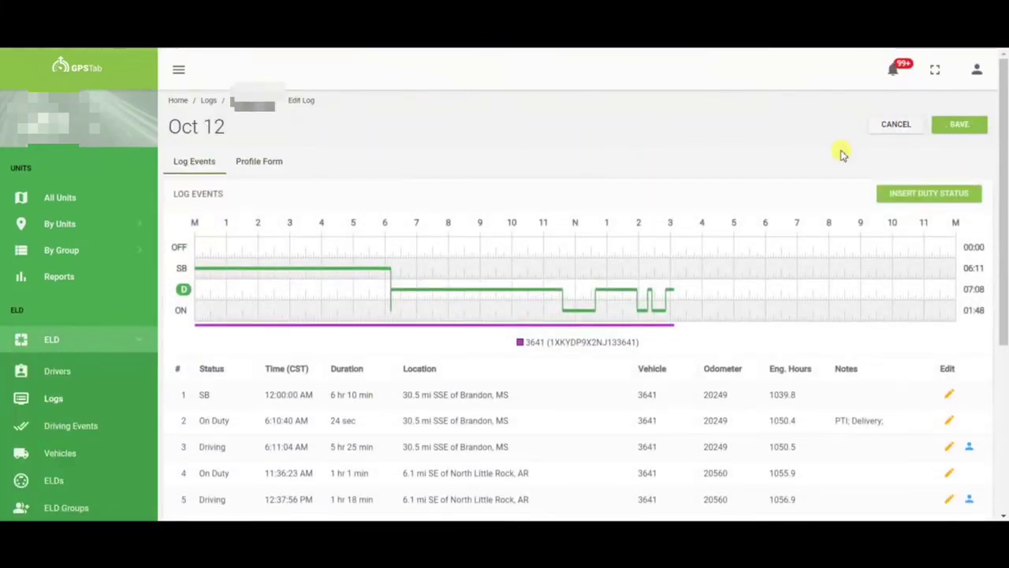
click(932, 195)
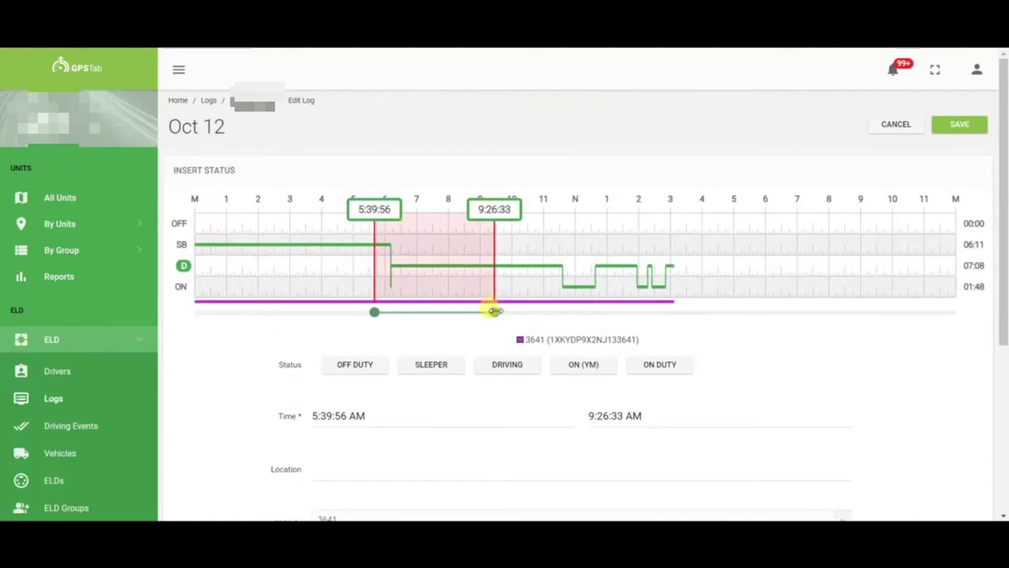
mouse_move(495, 311)
mouse_down()
mouse_move(425, 312)
mouse_move(462, 311)
mouse_move(449, 311)
mouse_up()
Set the end time of the inserted duty status to 8:05:00 AM
scroll(566, 302, down, 1)
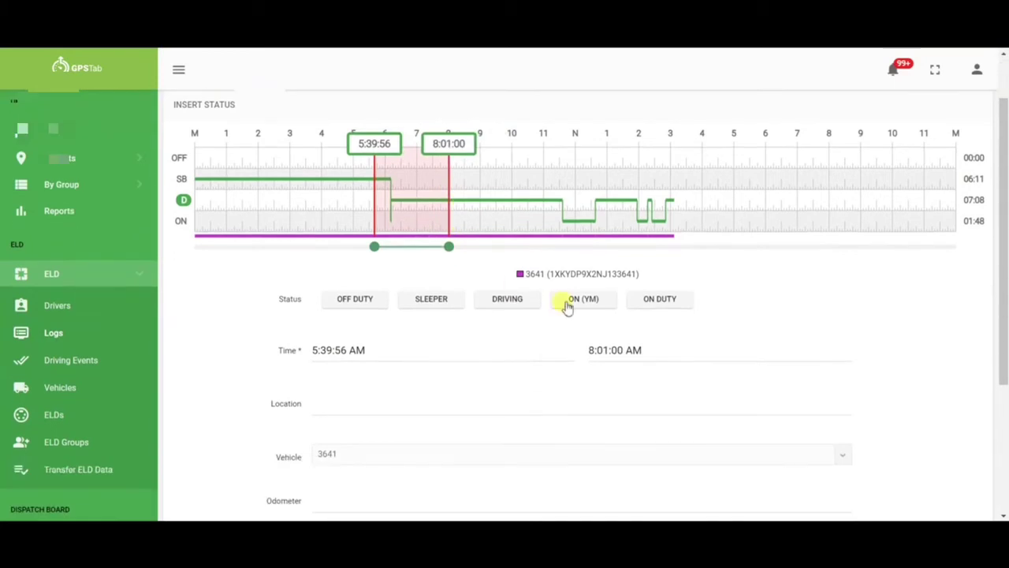
click(604, 347)
click(643, 263)
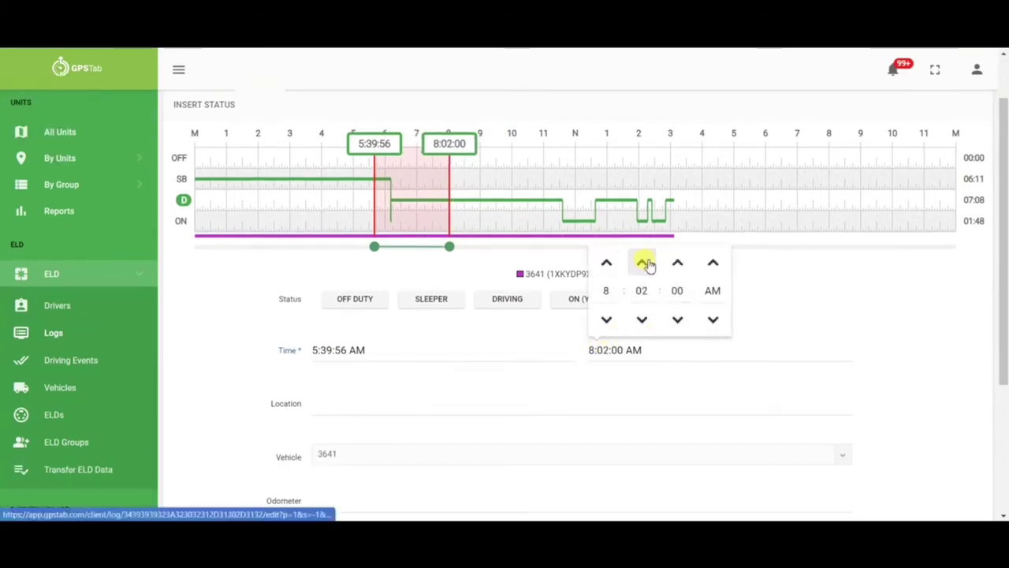
click(644, 263)
click(645, 264)
click(644, 264)
click(804, 272)
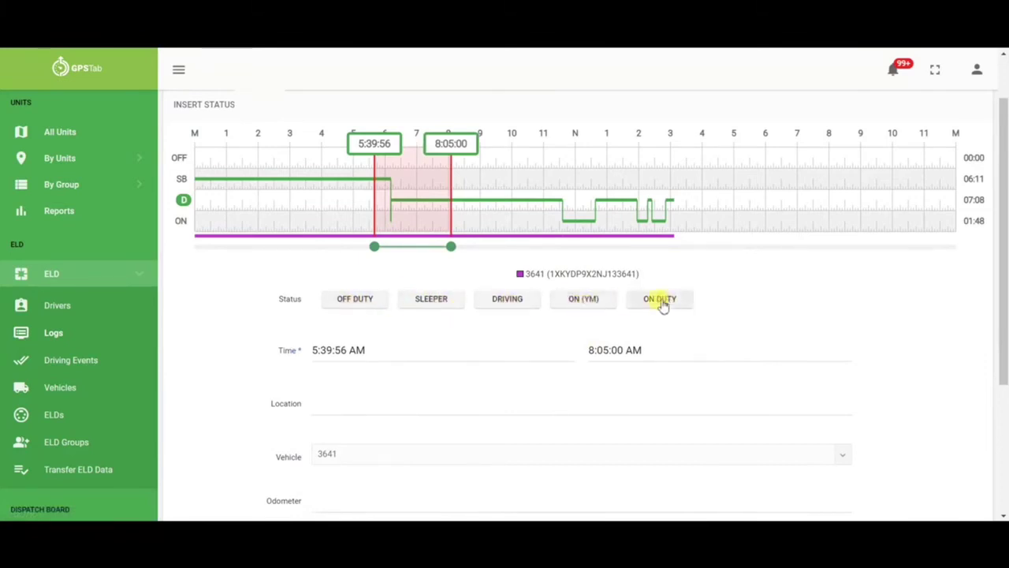
Choose Off Duty as the inserted status, review the remaining location, odometer, engine hours and notes fields, and cancel the edit
click(355, 302)
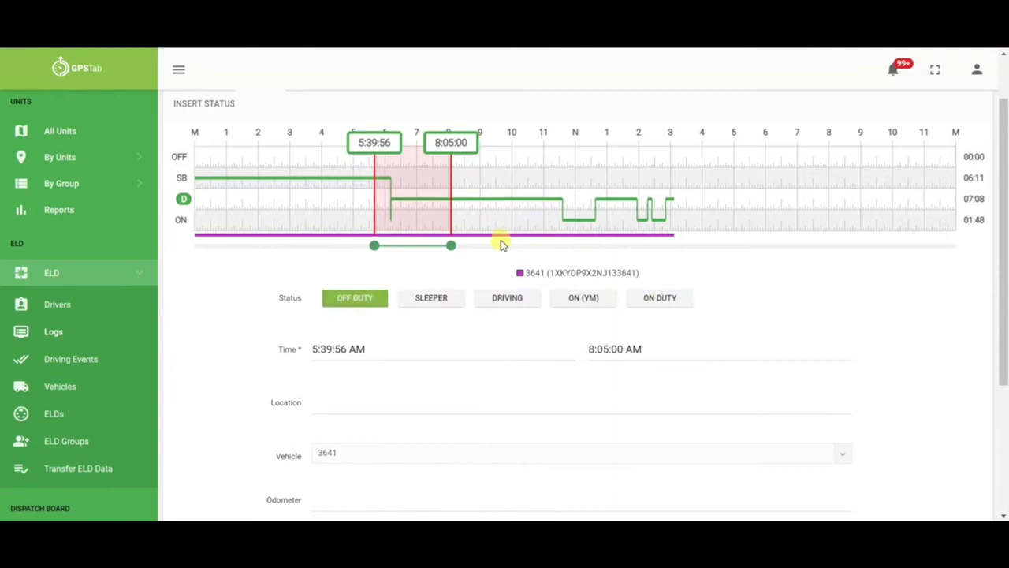
scroll(361, 255, down, 2)
scroll(431, 272, down, 1)
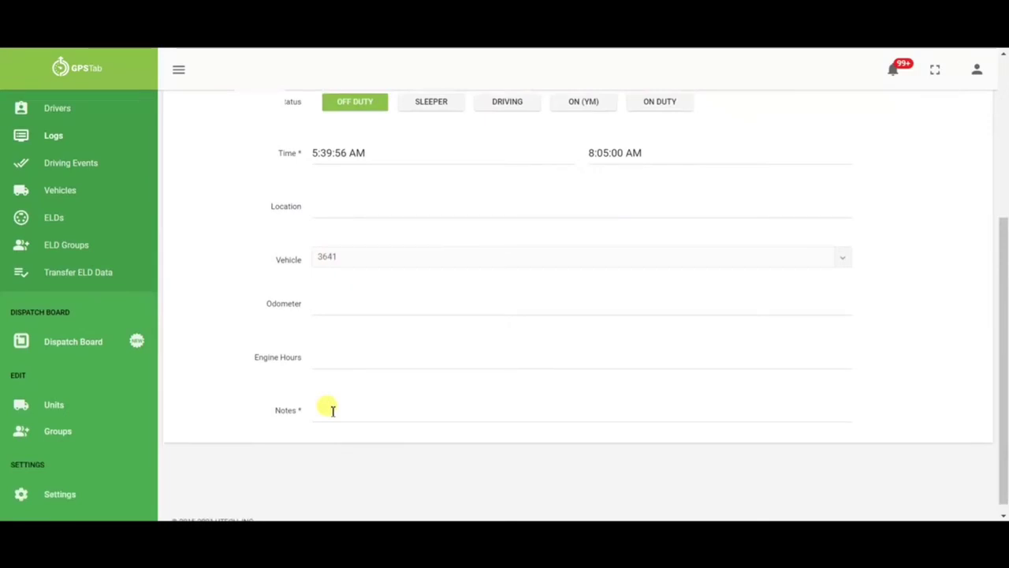
scroll(327, 408, up, 5)
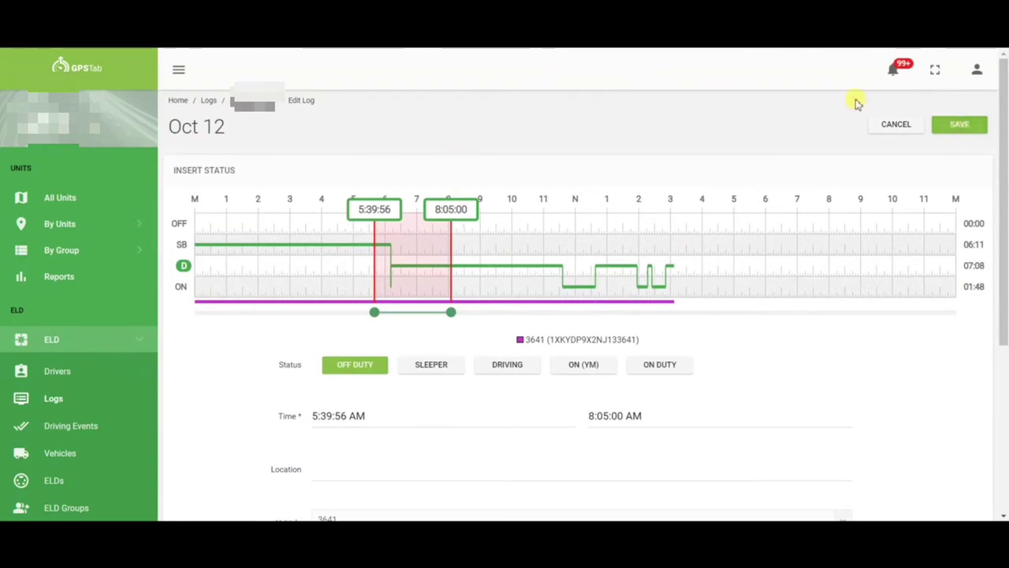
click(889, 123)
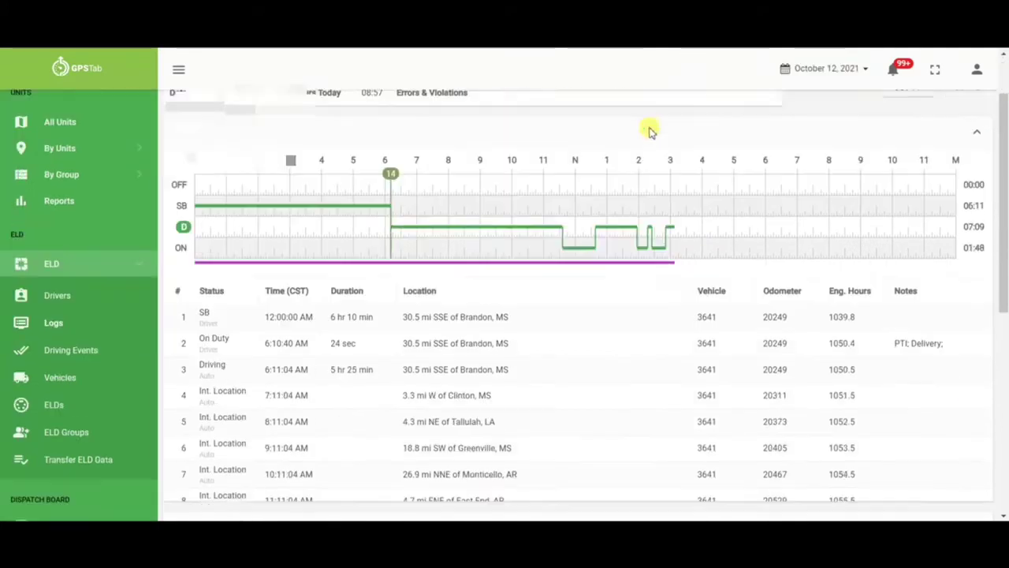
Examine the Profile Form, Signature and DVIR sections of the October 12 log
scroll(649, 131, down, 10)
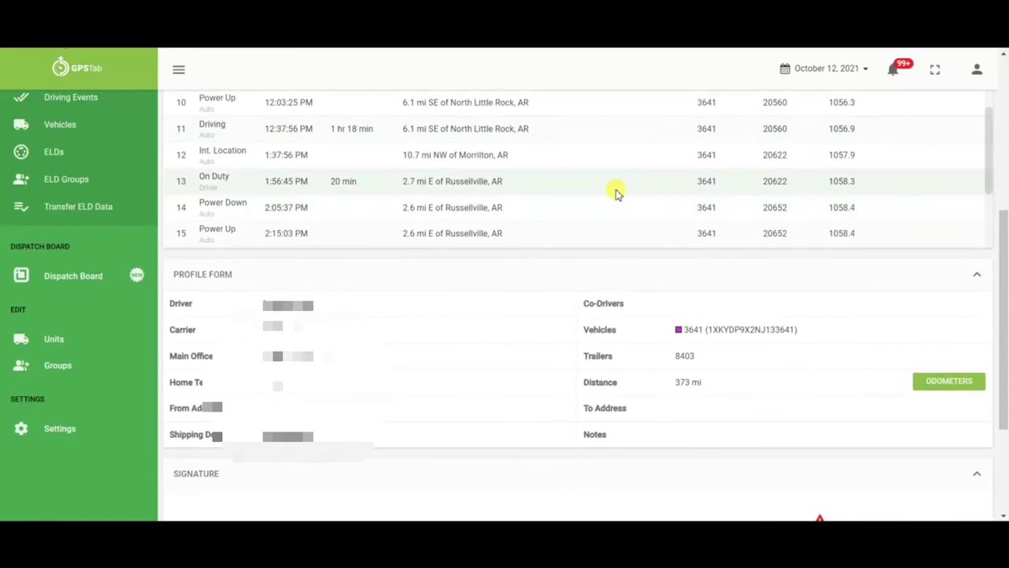
scroll(665, 276, down, 1)
scroll(665, 283, down, 3)
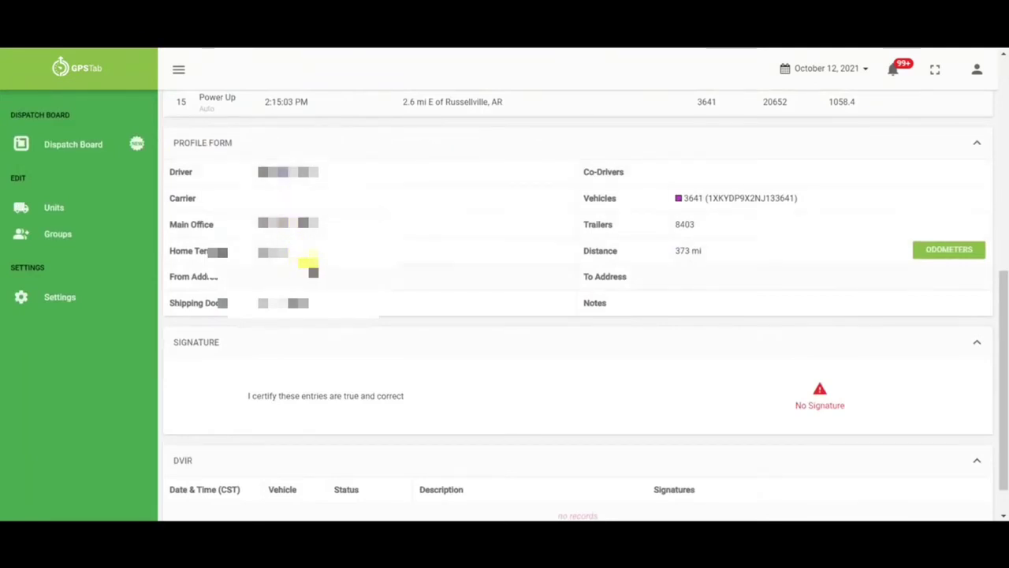
Look over the end of the October 12 log and return to its hours summary and log events
scroll(316, 276, down, 1)
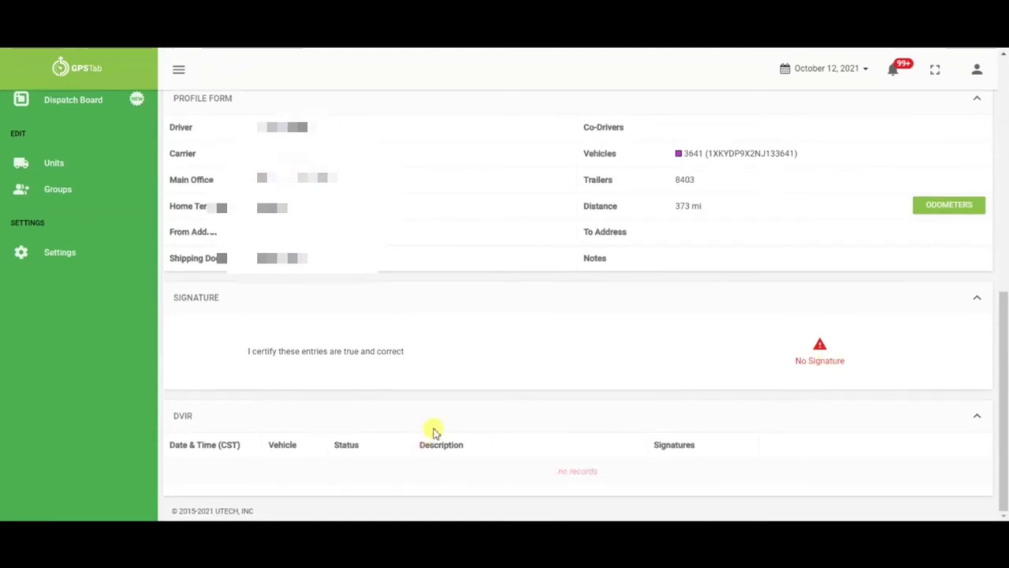
scroll(433, 431, up, 10)
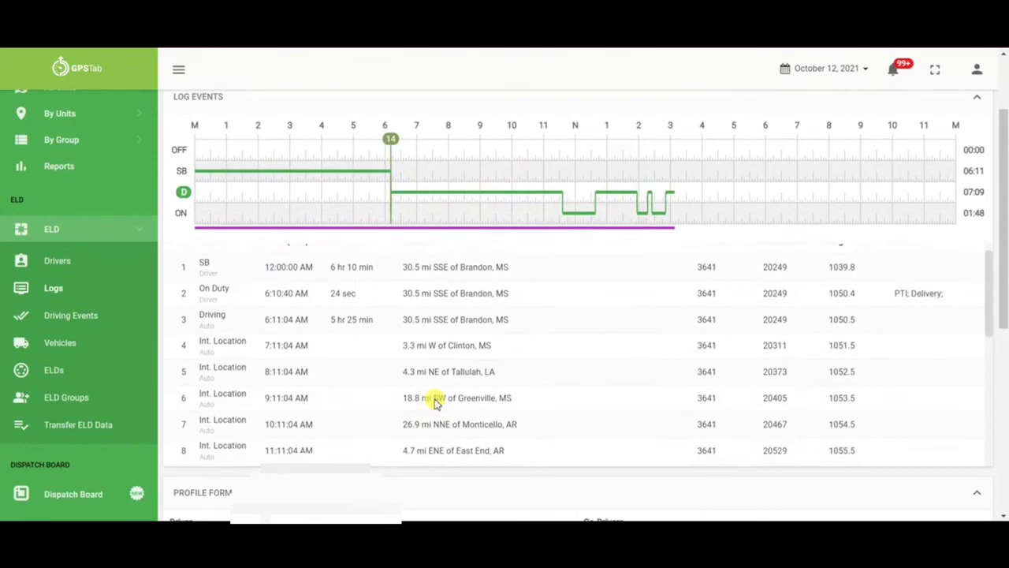
scroll(434, 402, up, 3)
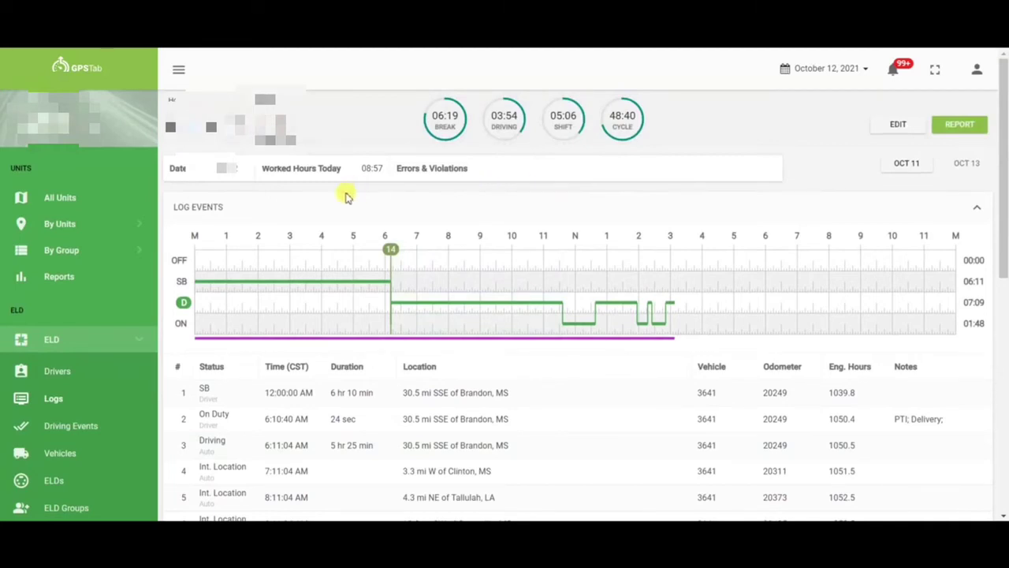
scroll(60, 335, down, 1)
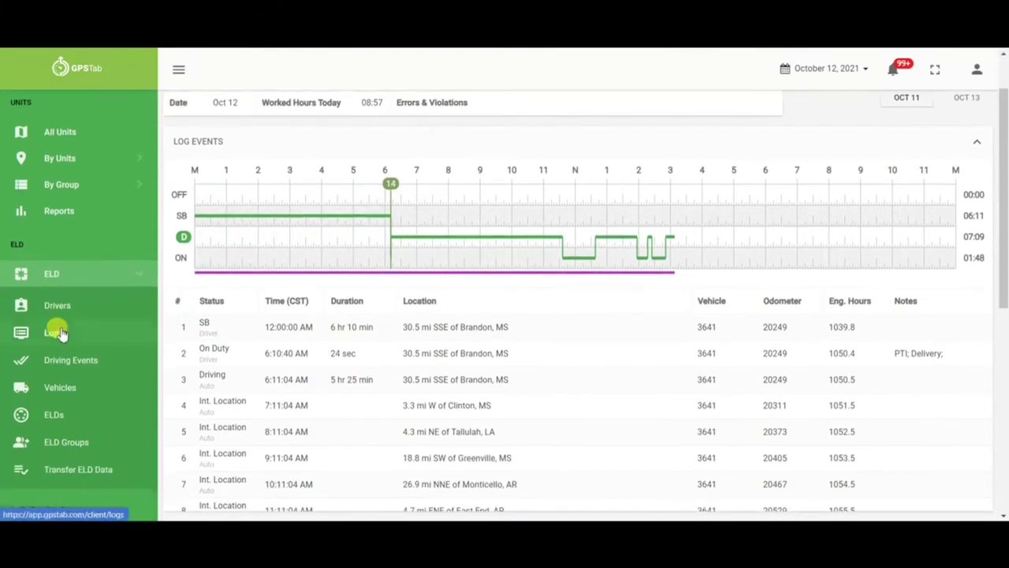
Open the telematics of vehicle 125 from the ELD vehicles list and review its diagnostic gauges
click(71, 390)
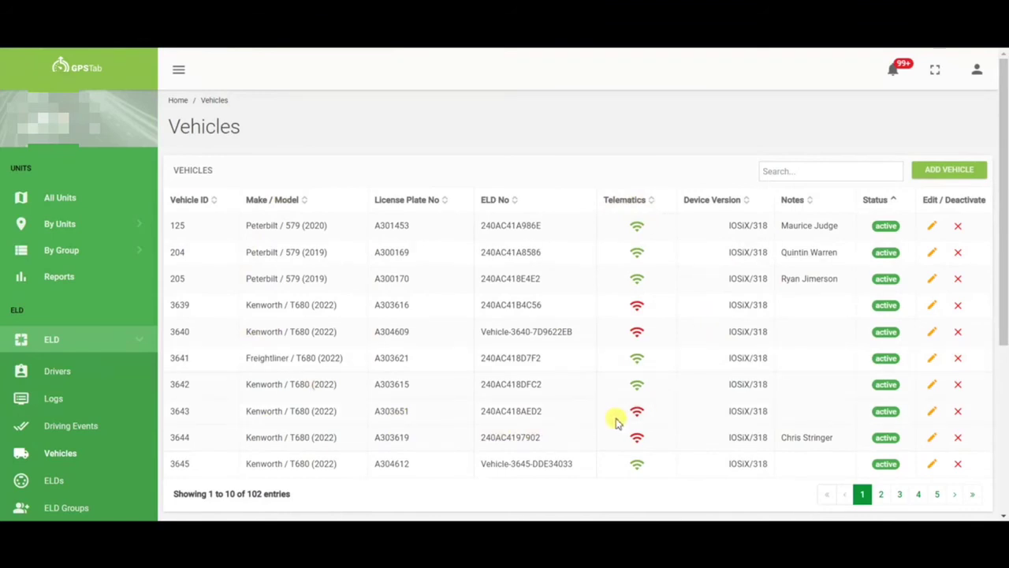
click(637, 226)
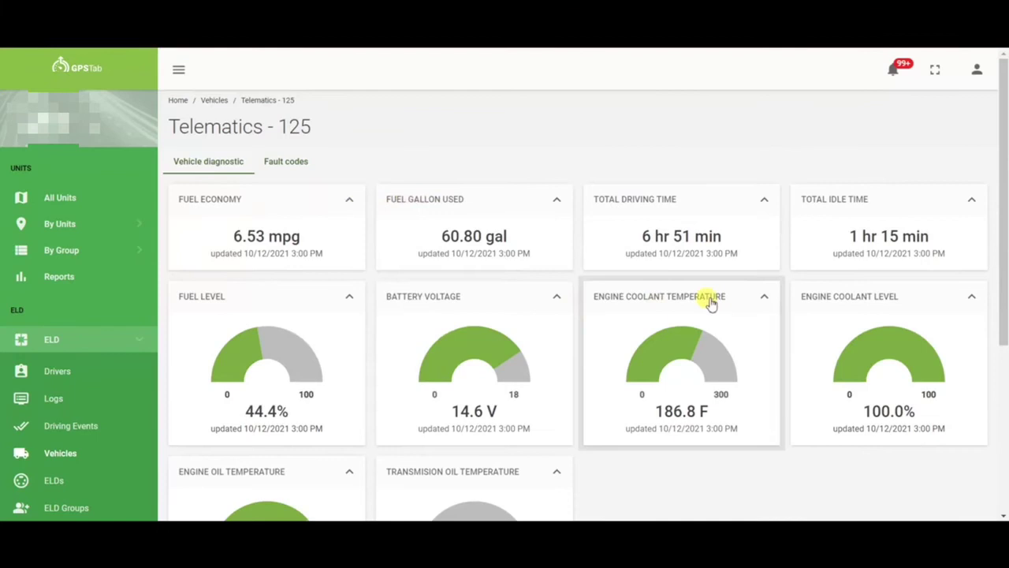
scroll(710, 295, down, 1)
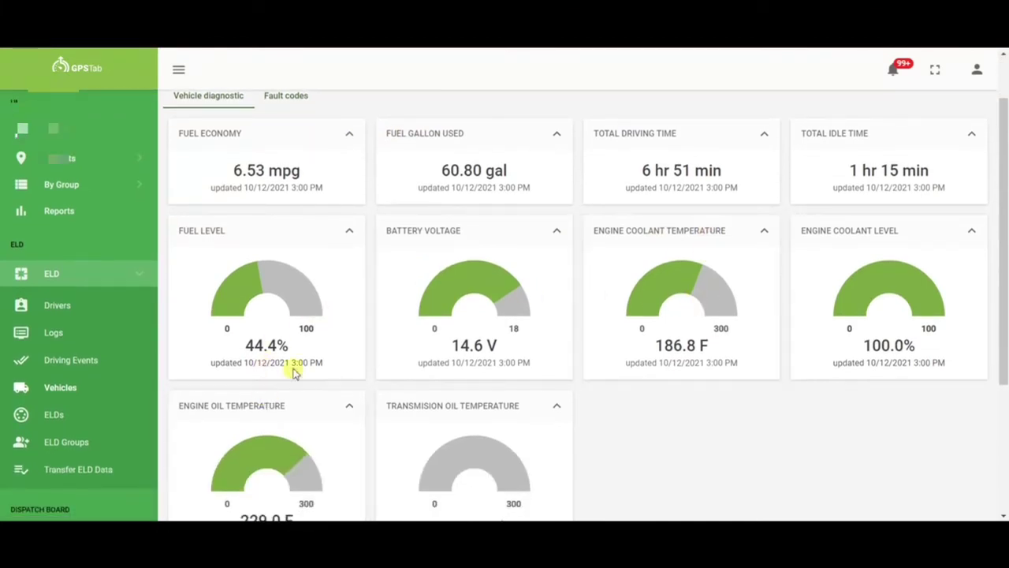
scroll(435, 314, up, 1)
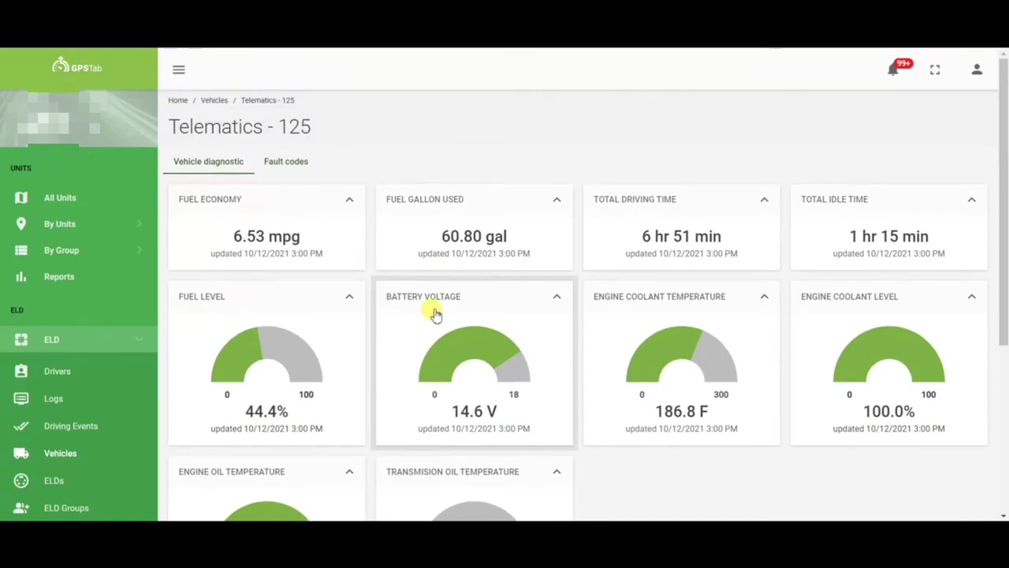
Check the alert notifications and the fault codes of vehicle 125, and return to its vehicle diagnostics
click(890, 72)
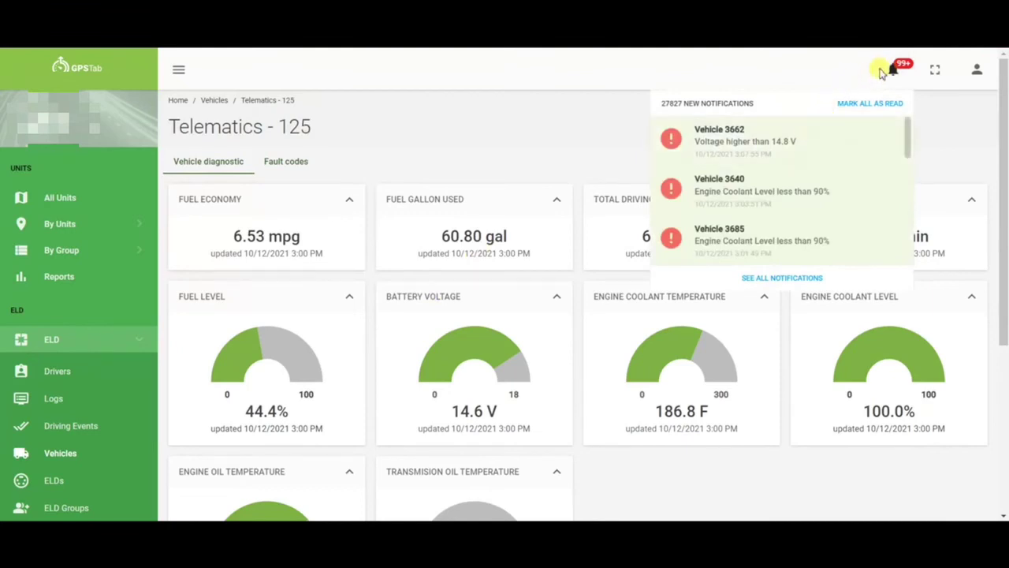
click(888, 70)
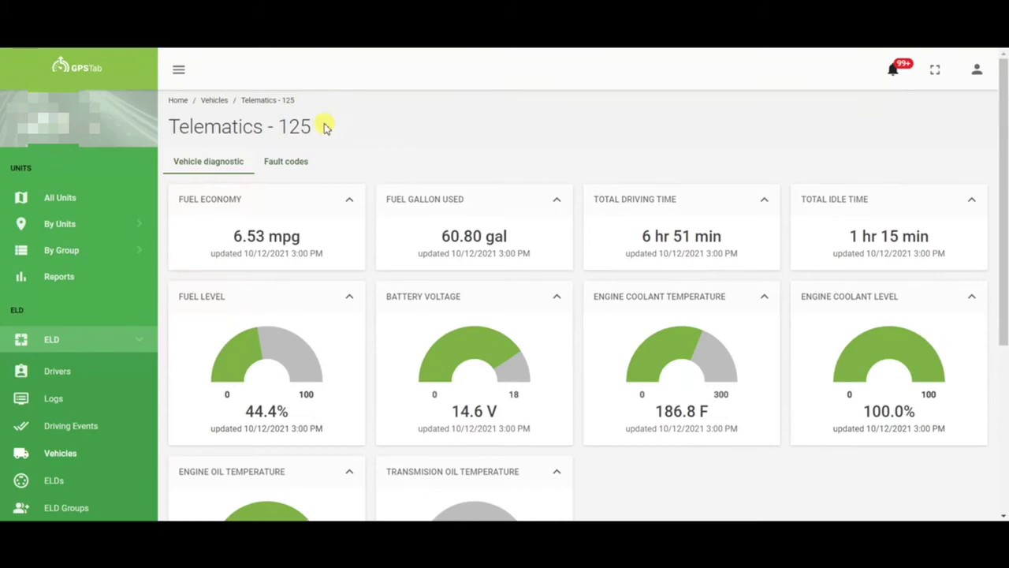
click(299, 166)
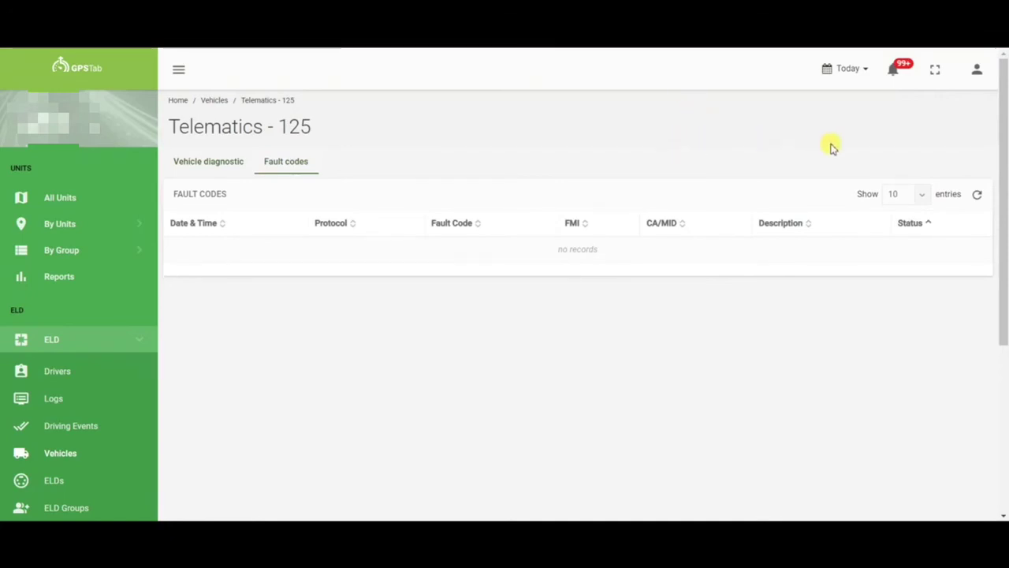
click(893, 73)
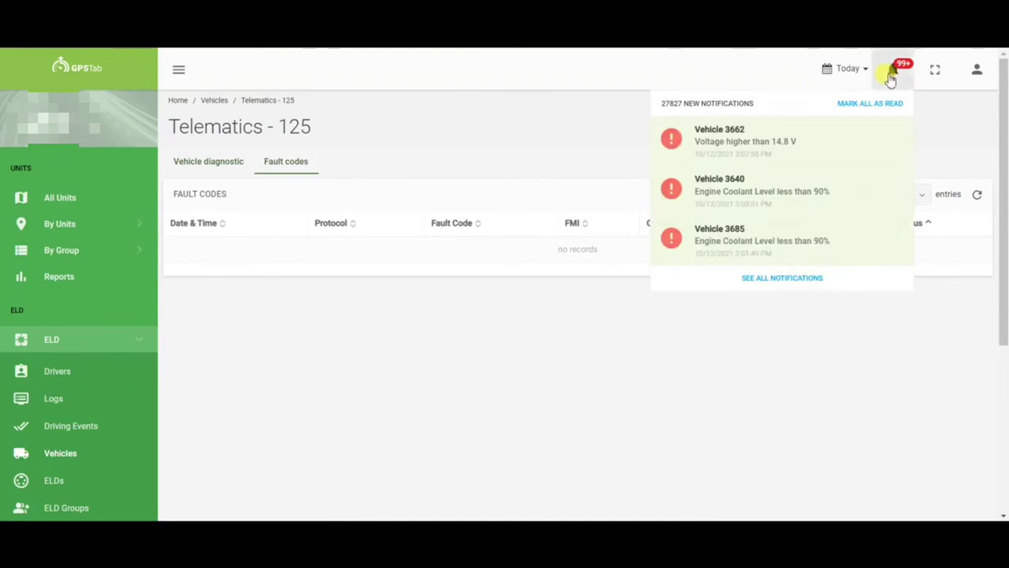
click(892, 74)
click(209, 160)
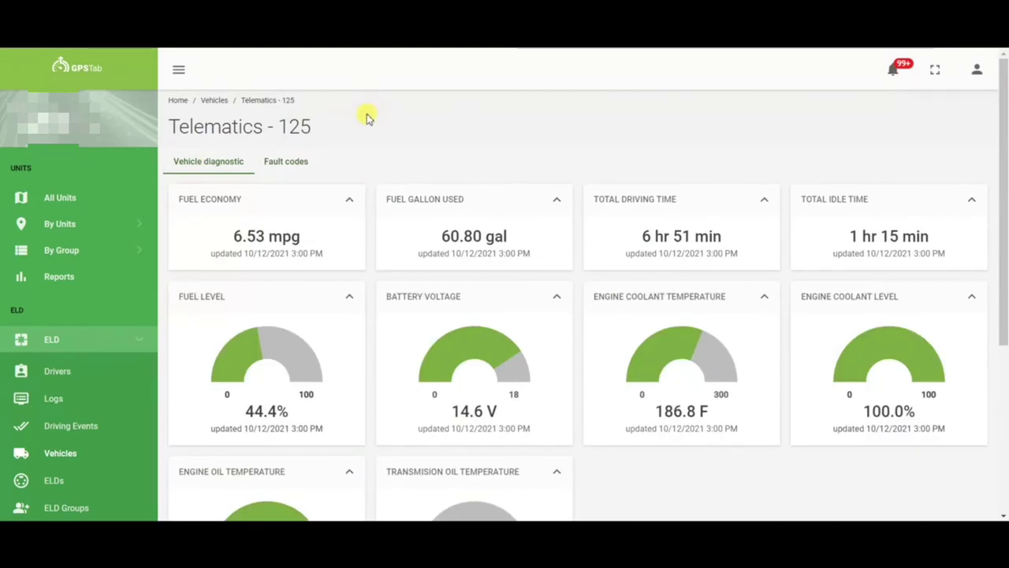
scroll(398, 118, down, 2)
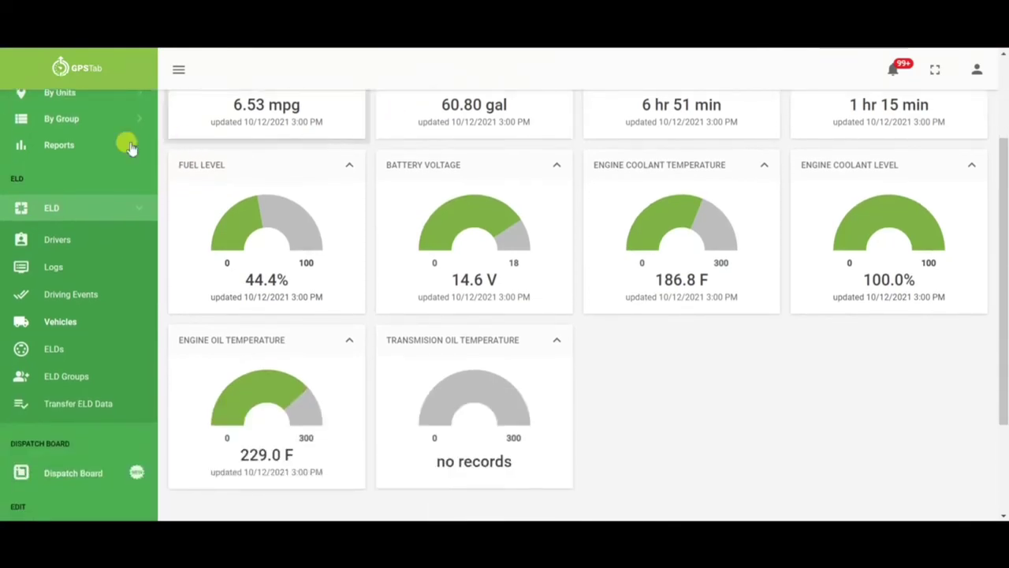
Start a new report in Reports, review the date range and report type options, and cancel it
click(71, 147)
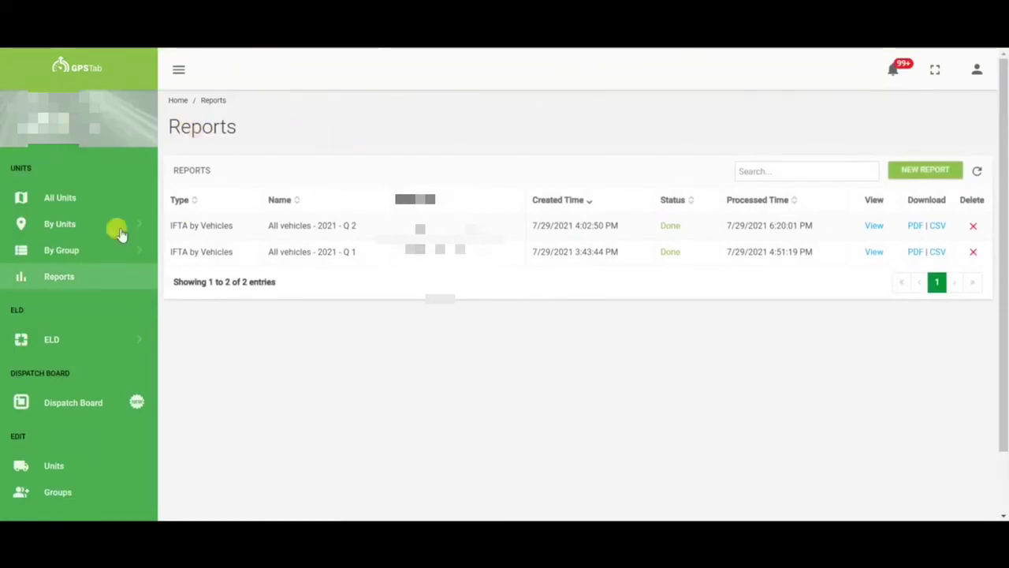
click(929, 171)
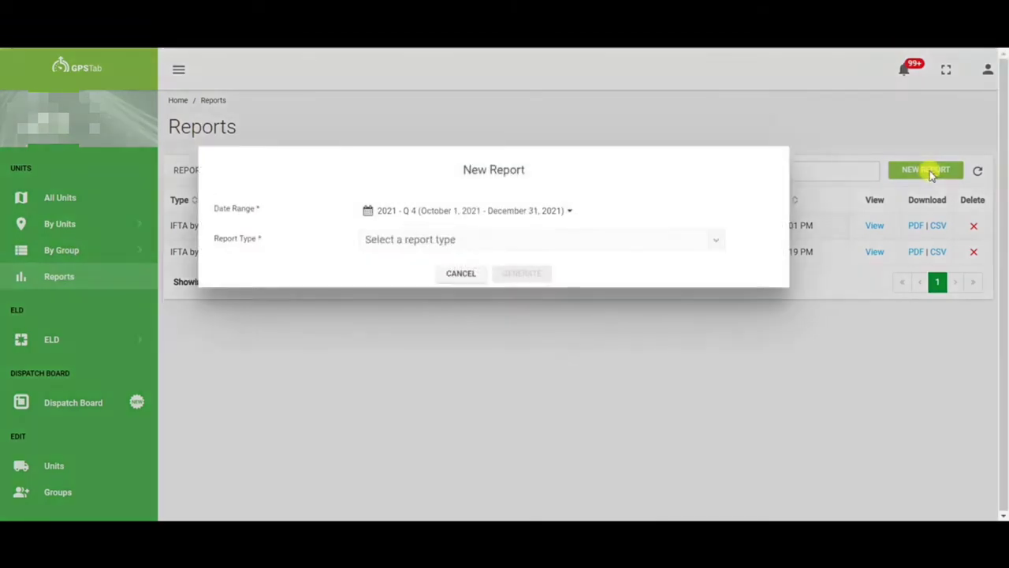
click(498, 212)
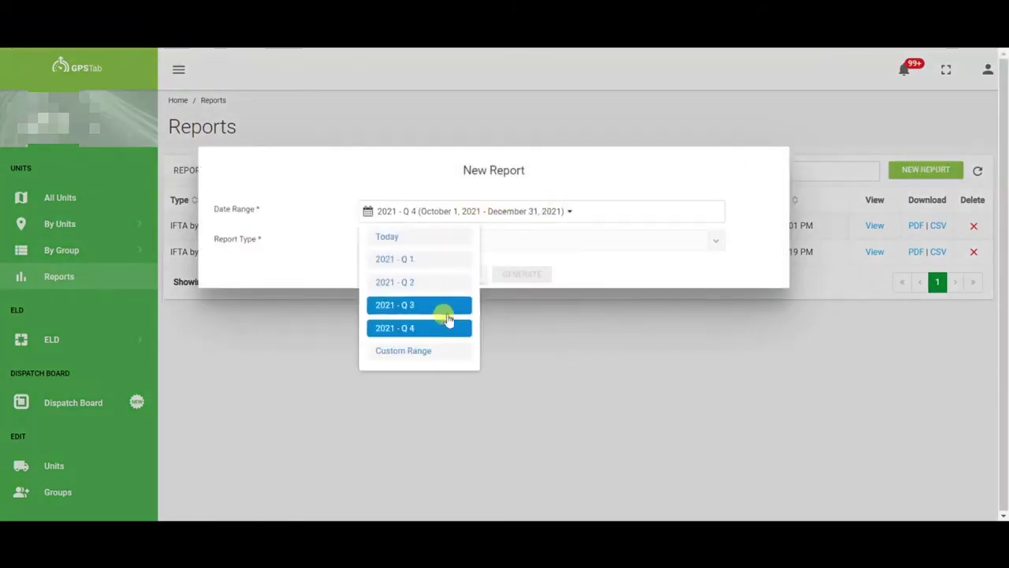
click(643, 256)
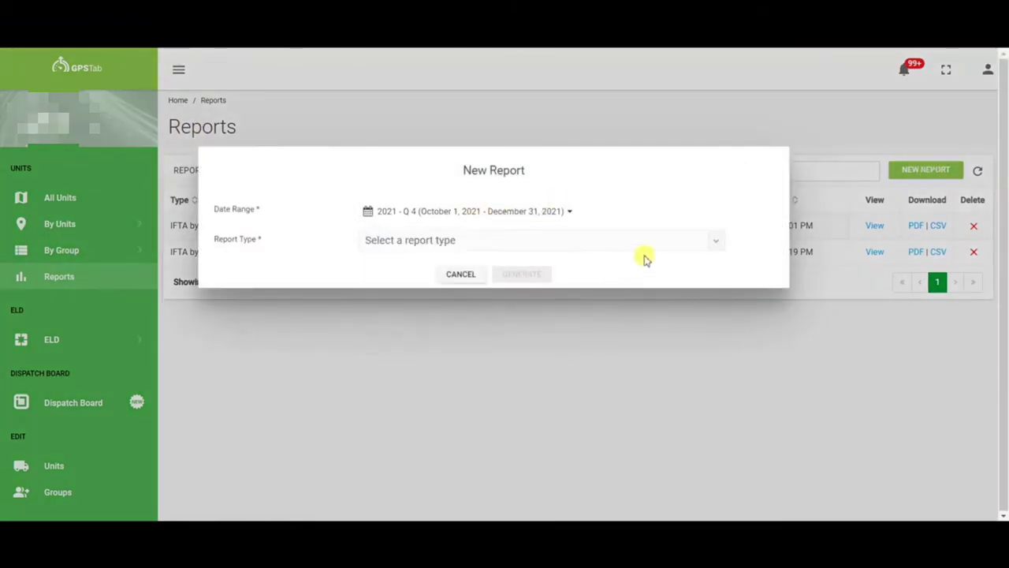
click(508, 241)
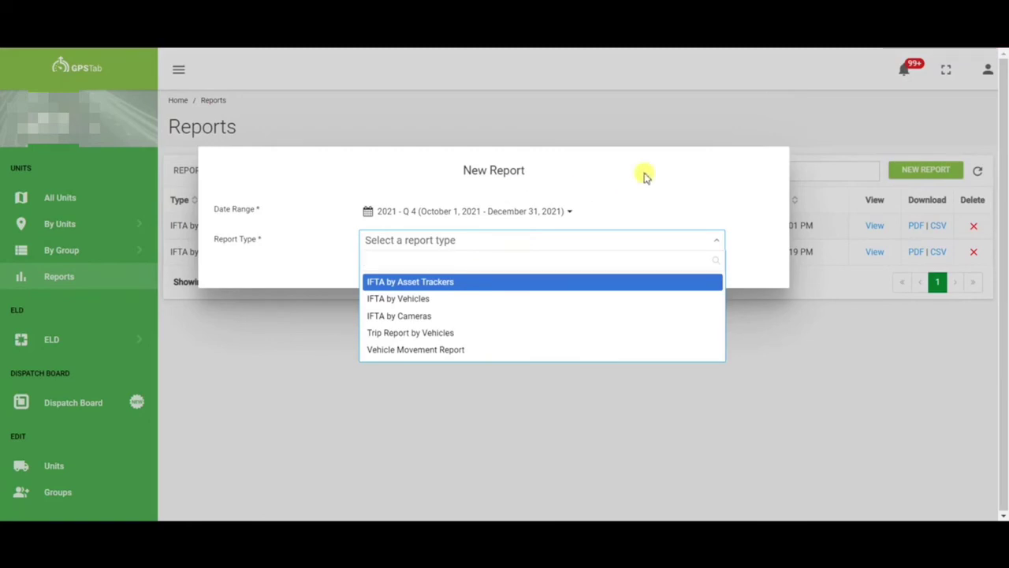
click(600, 186)
click(461, 273)
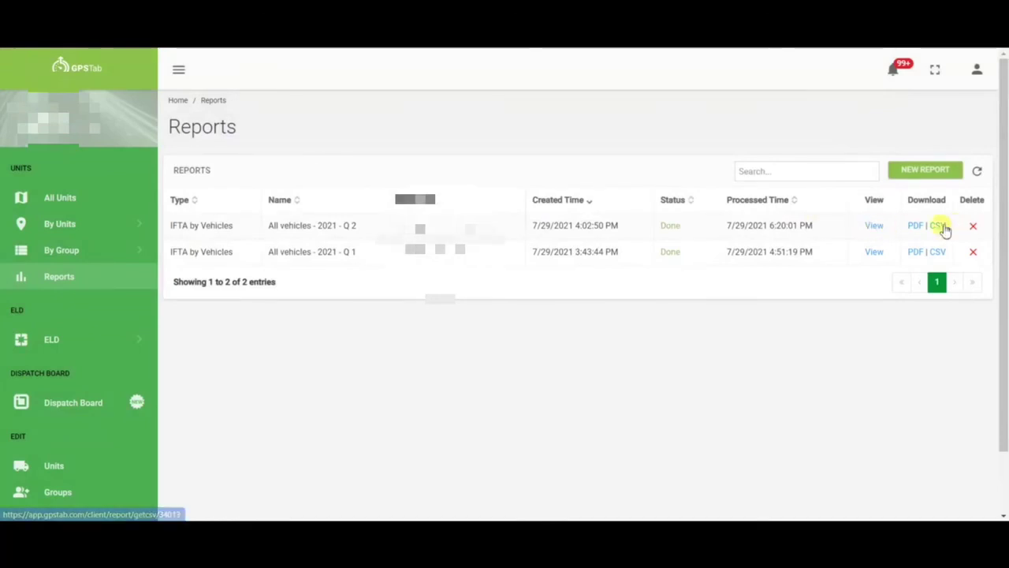
View the IFTA by Vehicles report for all vehicles, 2021 Q 2, and examine its mileage tables by state
click(871, 231)
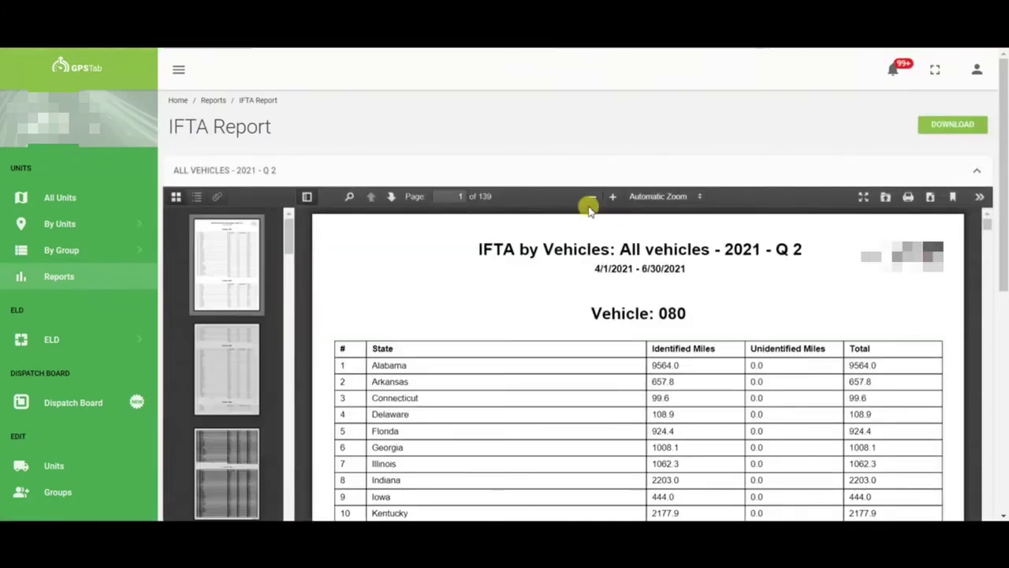
scroll(587, 211, down, 3)
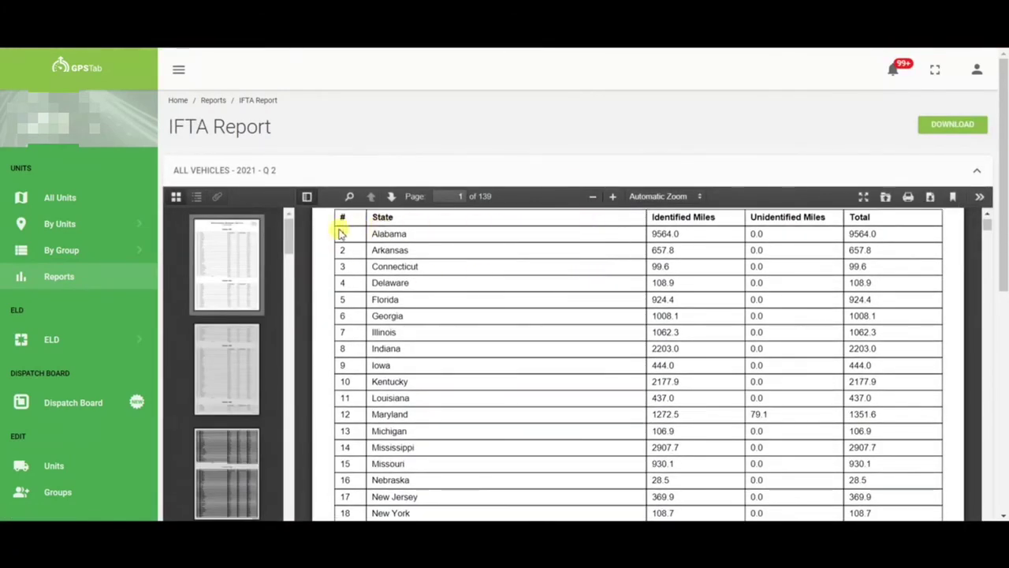
scroll(446, 250, up, 3)
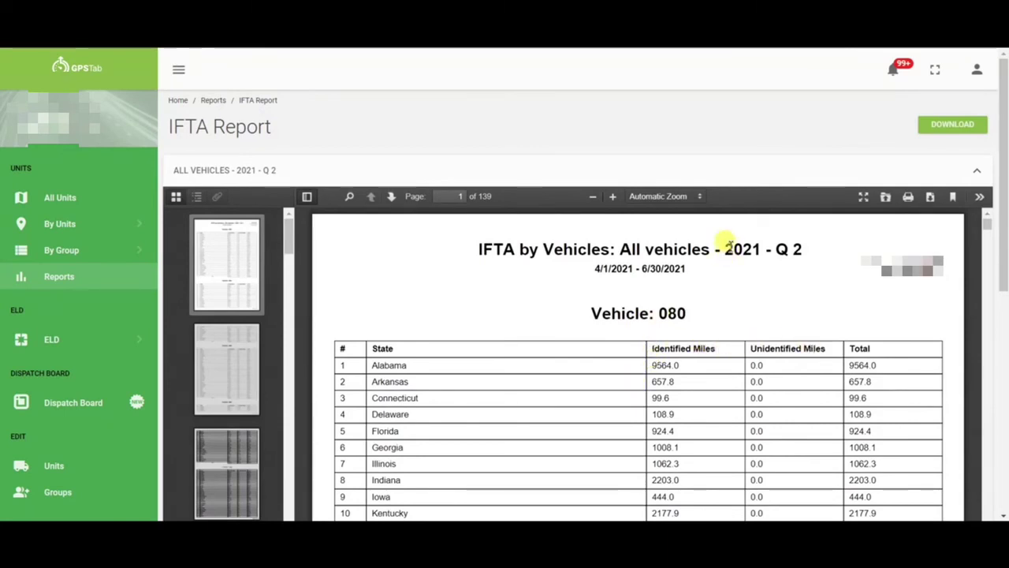
scroll(794, 312, down, 20)
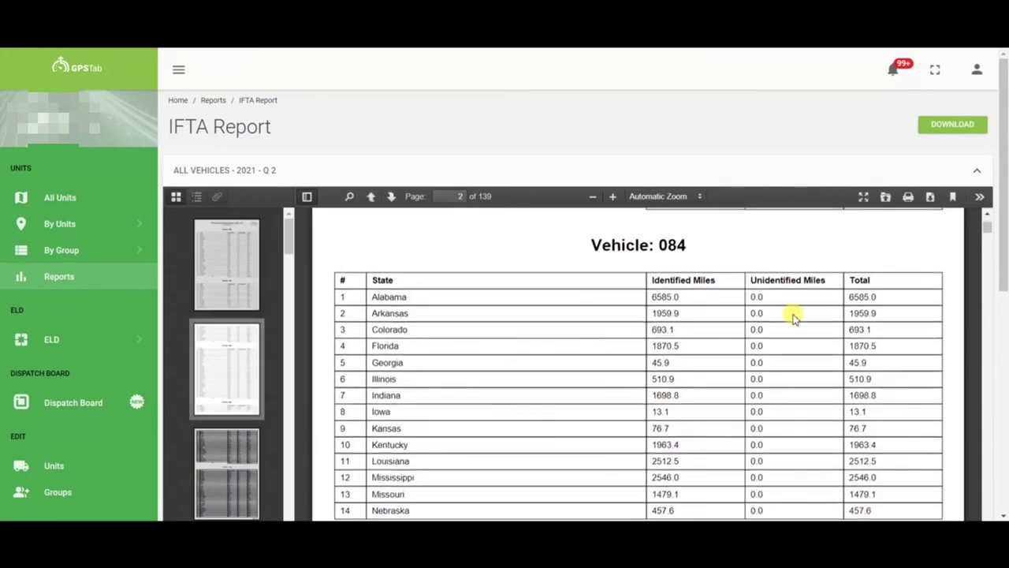
scroll(793, 314, up, 20)
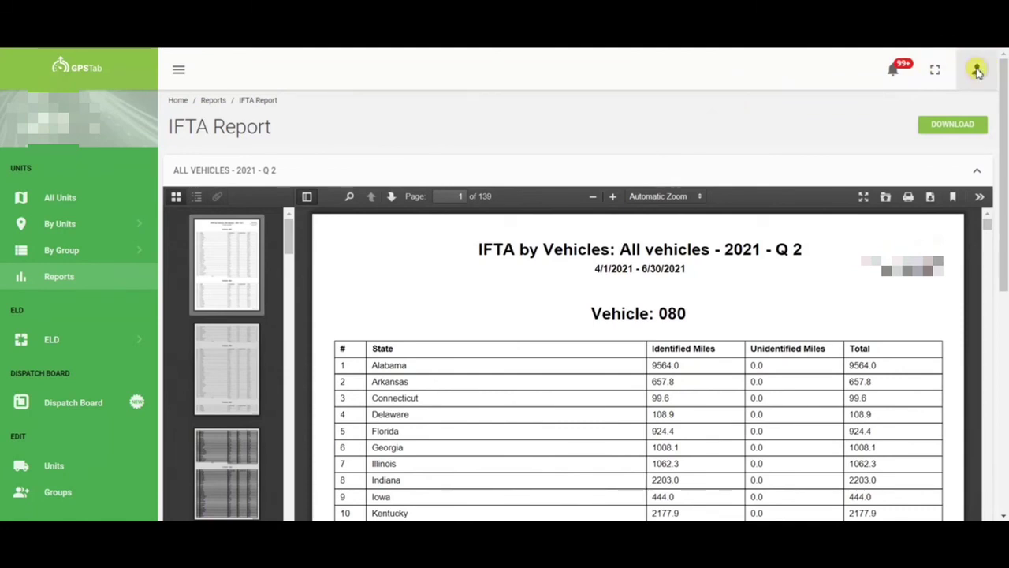
Open the API tokens, view and cancel the Generate Token form, and select the token created on 2/8/2021
click(977, 71)
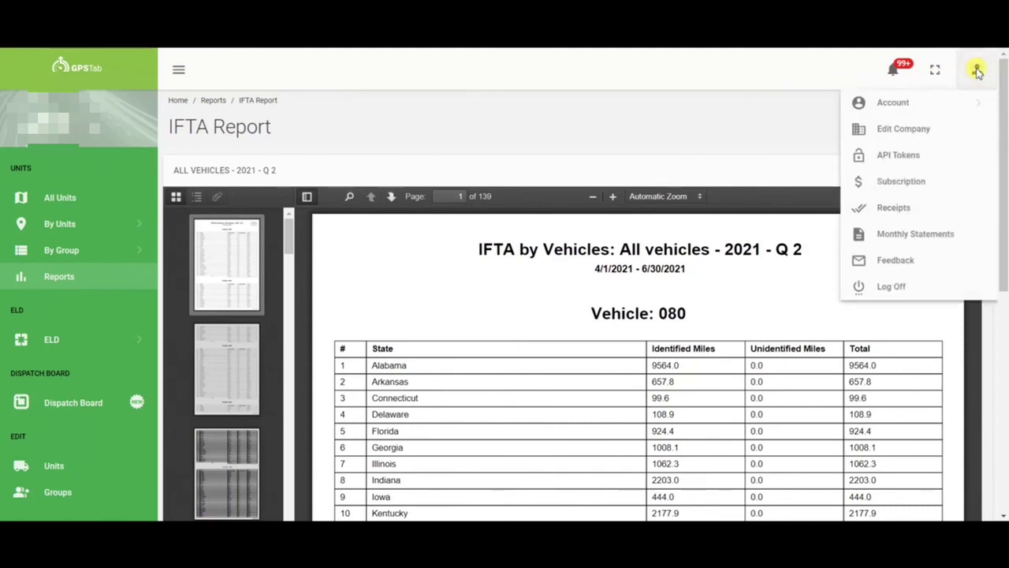
click(915, 156)
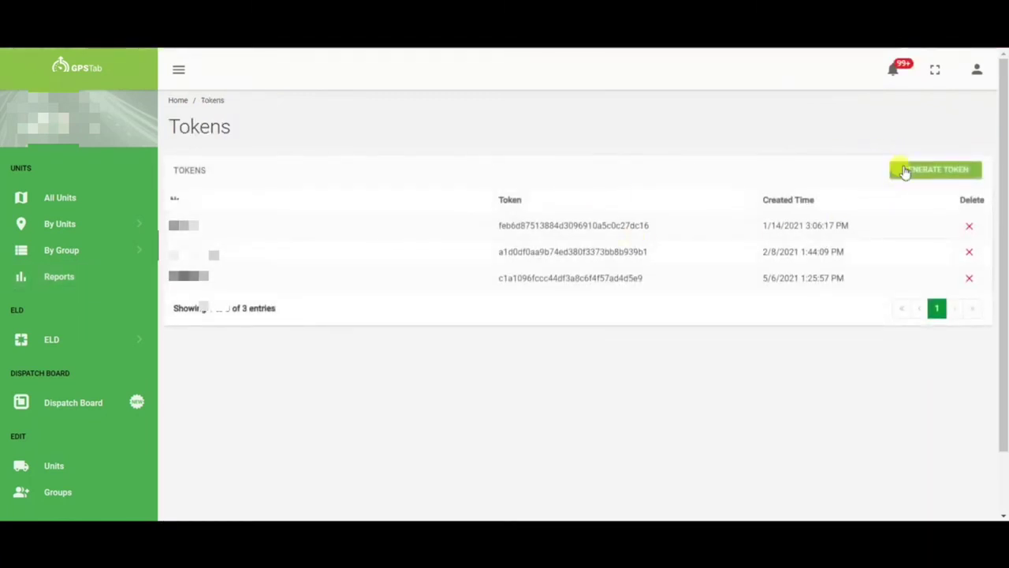
click(915, 169)
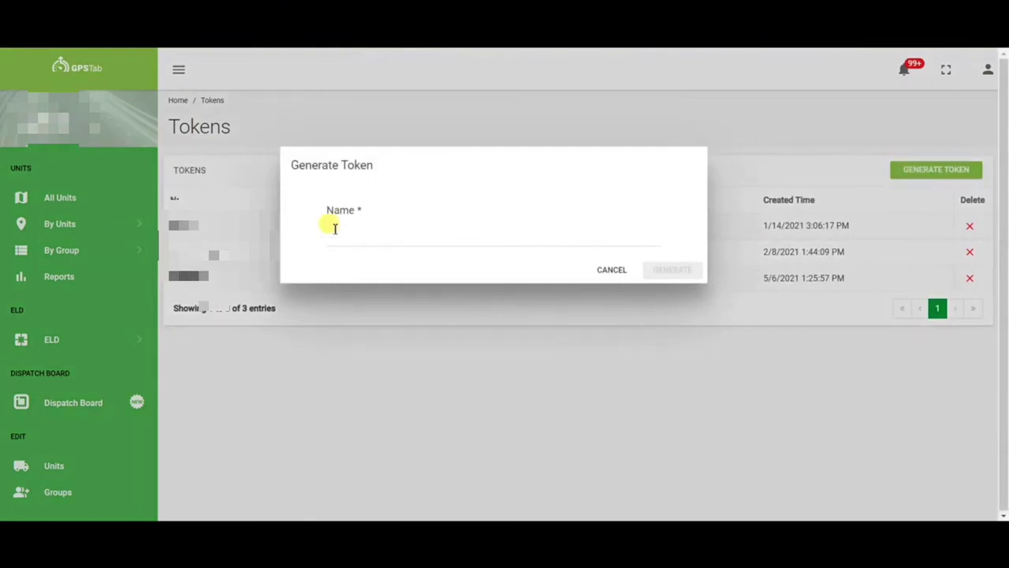
click(611, 270)
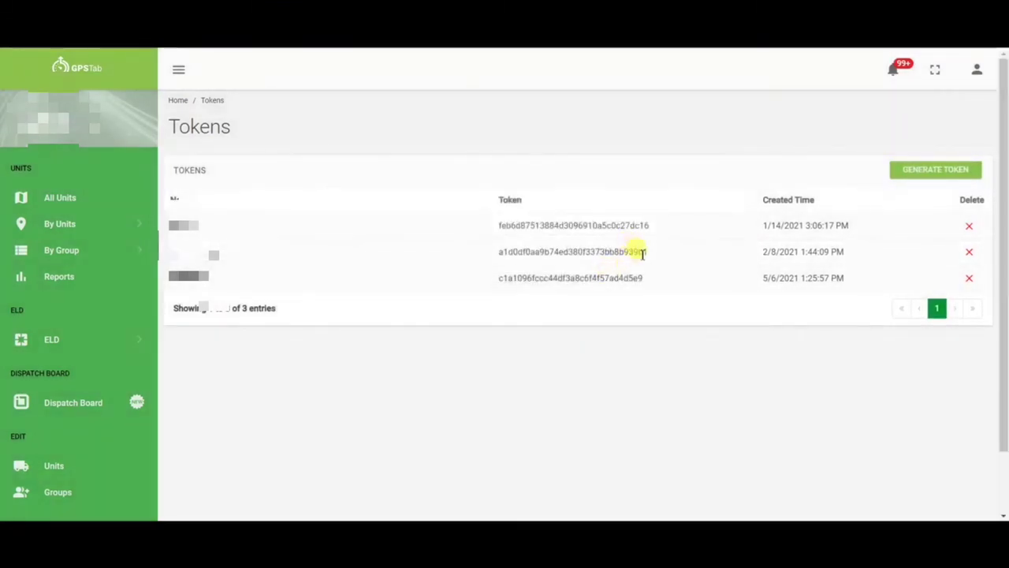
drag(648, 251, 484, 252)
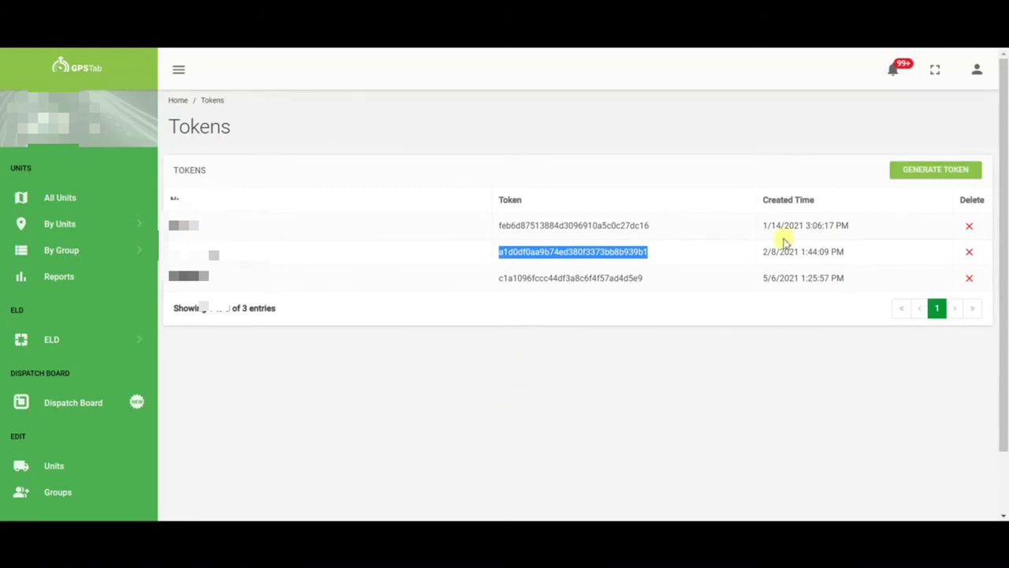
Open the list of the company's monthly statements
click(976, 70)
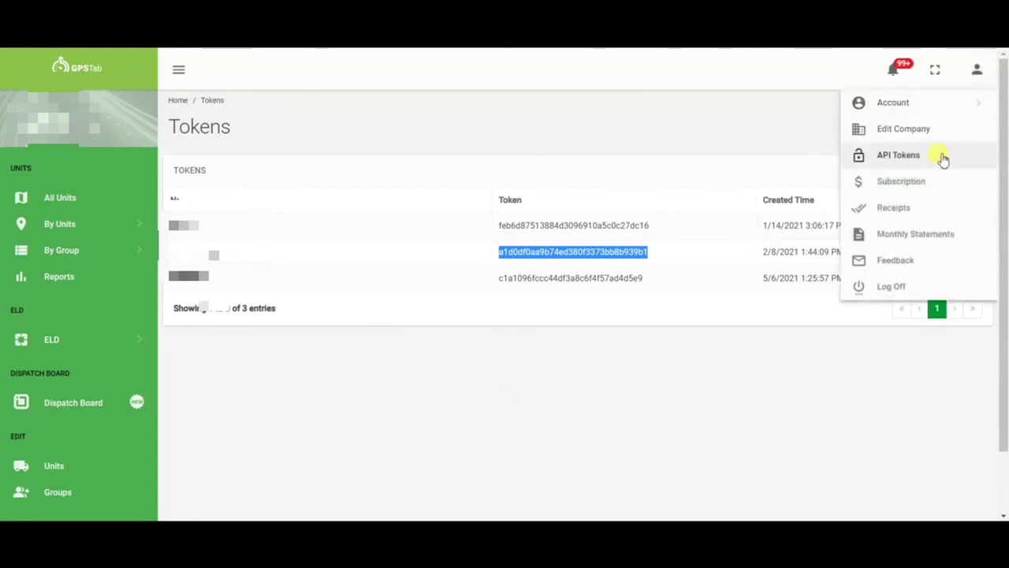
click(934, 238)
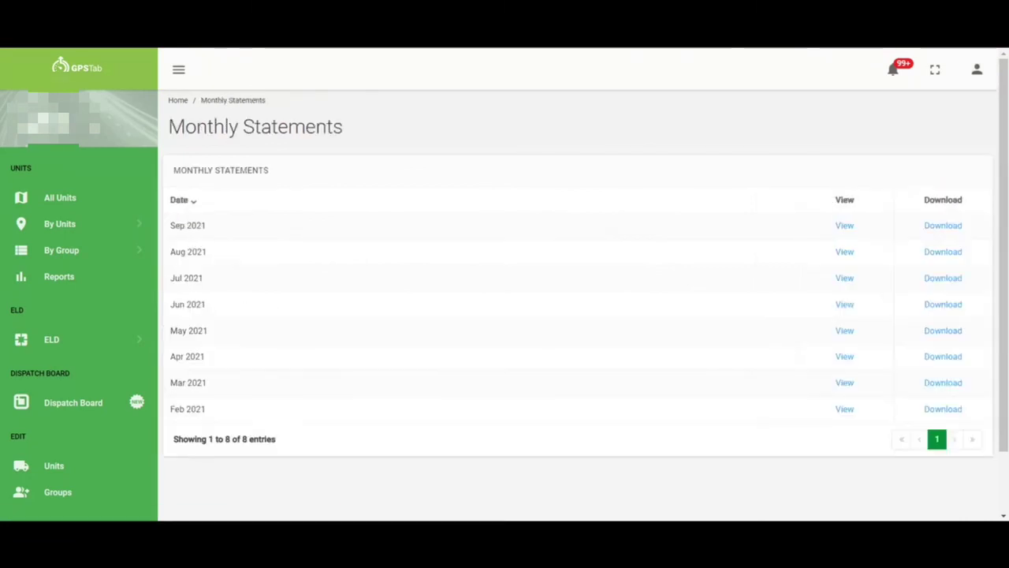